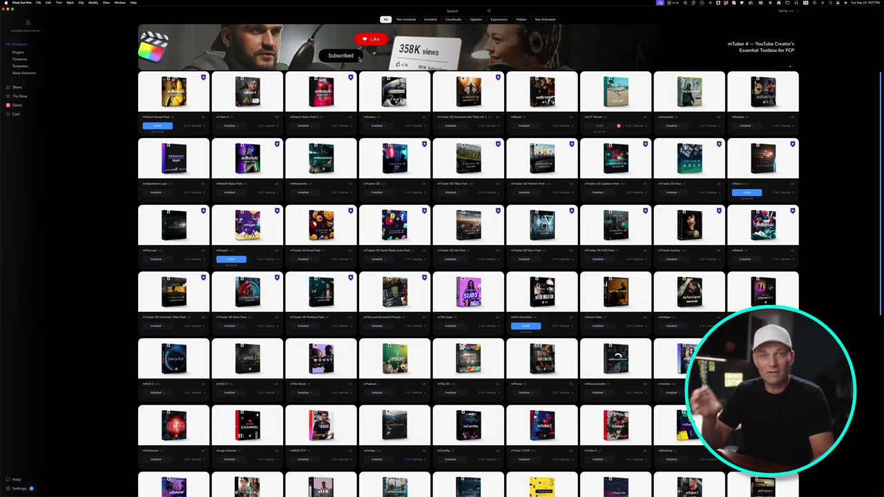
Step: Scroll further down the My Products plugin grid in mInstaller
scroll(469, 283, "down", 5)
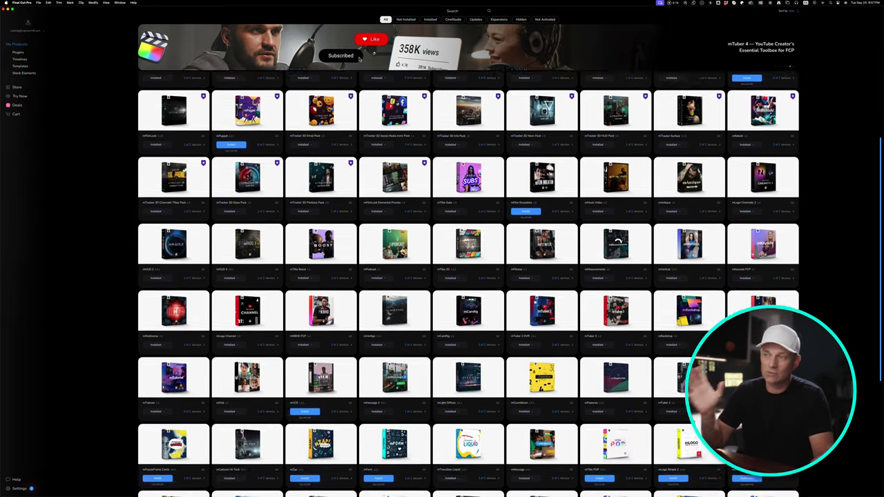
scroll(468, 284, "down", 4)
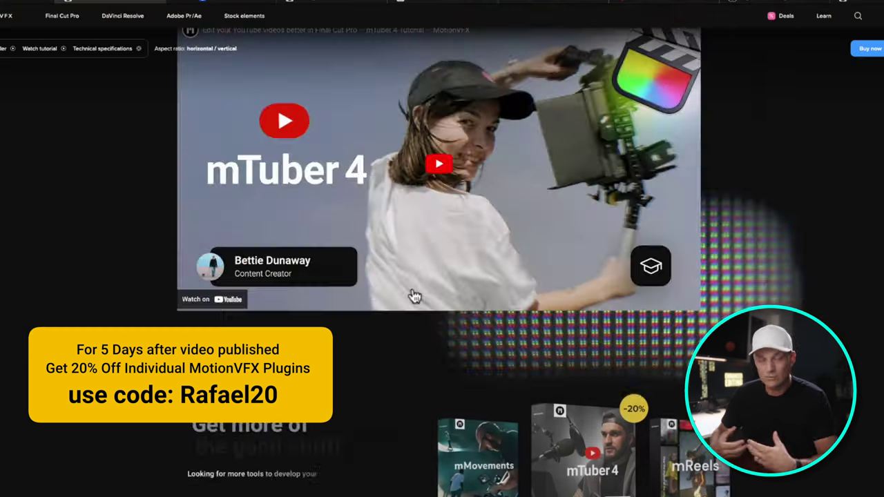
Step: Scroll down the mTuber 4 page past the carousel through the Social Media, Typography and Tools previews
scroll(413, 289, "down", 5)
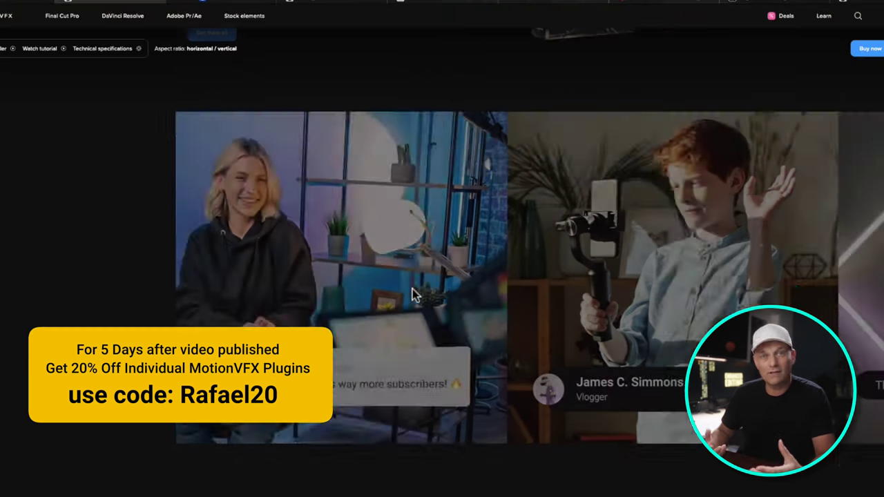
scroll(413, 289, "down", 1)
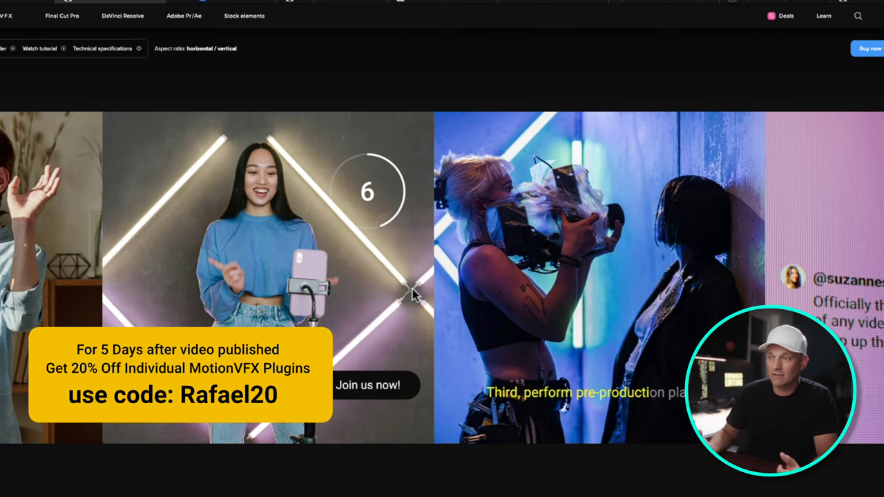
scroll(412, 288, "down", 4)
scroll(412, 289, "down", 5)
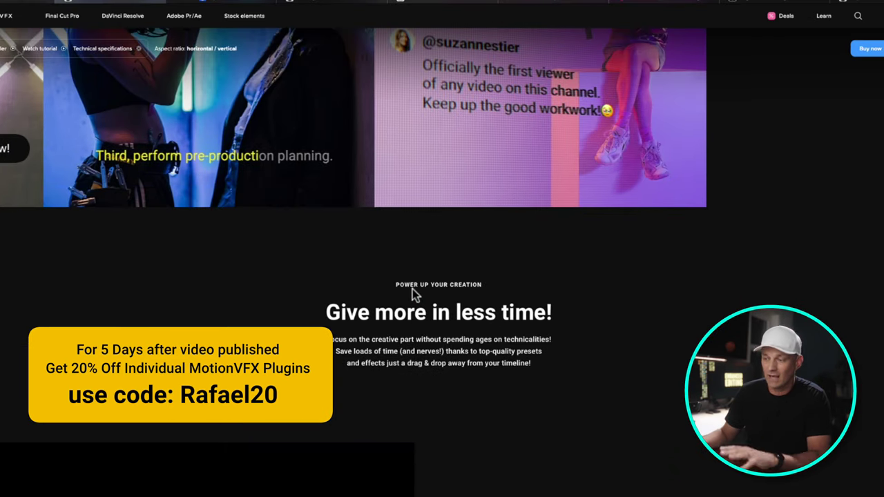
scroll(412, 289, "down", 5)
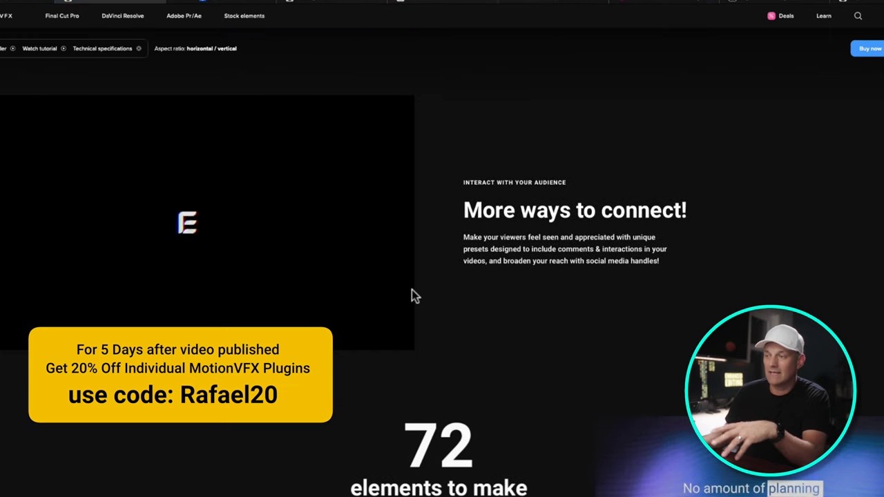
scroll(412, 290, "down", 8)
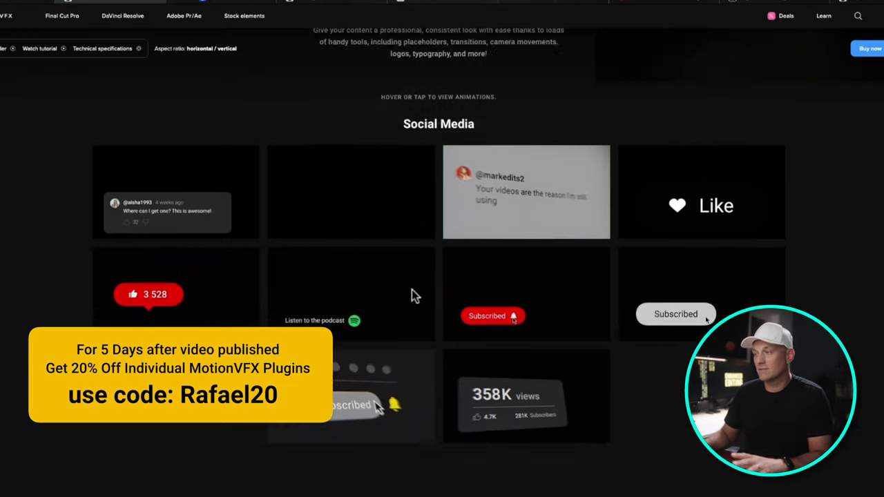
scroll(412, 289, "down", 1)
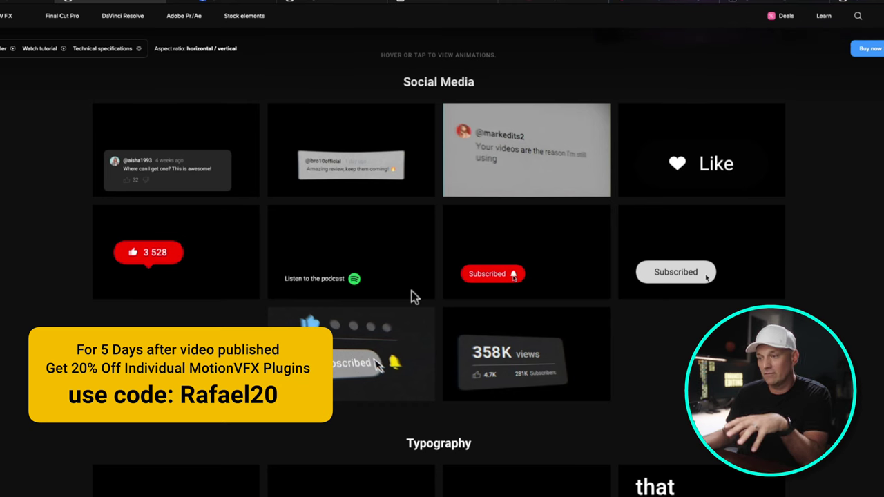
scroll(412, 291, "down", 1)
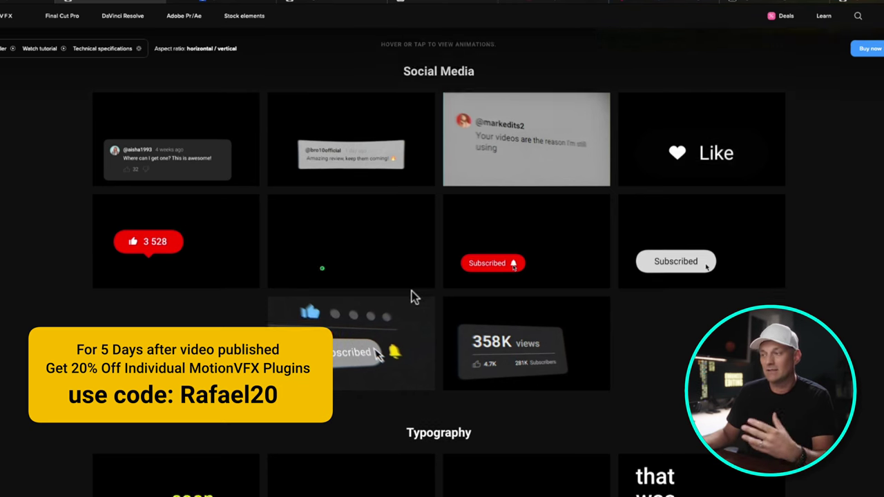
scroll(412, 291, "down", 3)
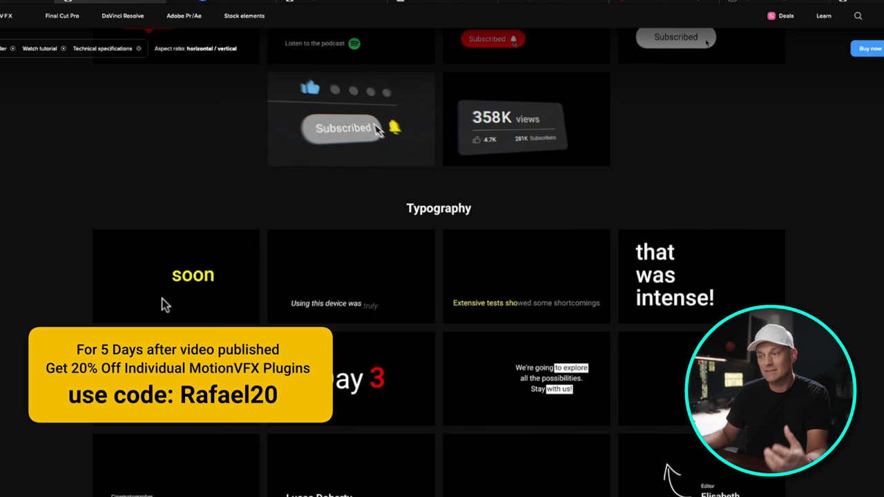
scroll(164, 305, "down", 1)
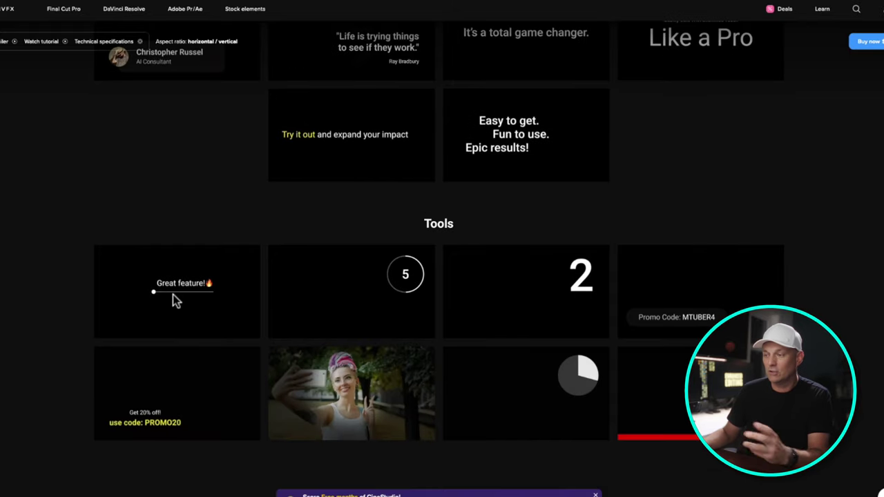
scroll(173, 297, "down", 3)
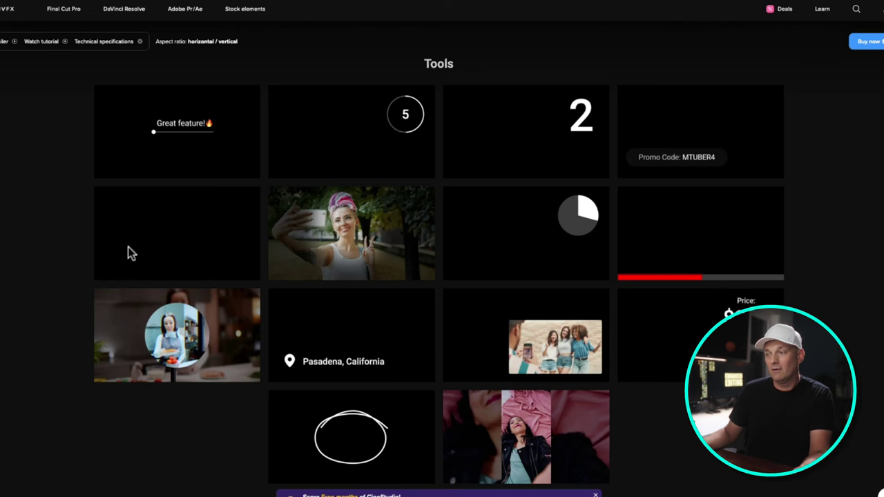
scroll(127, 248, "down", 3)
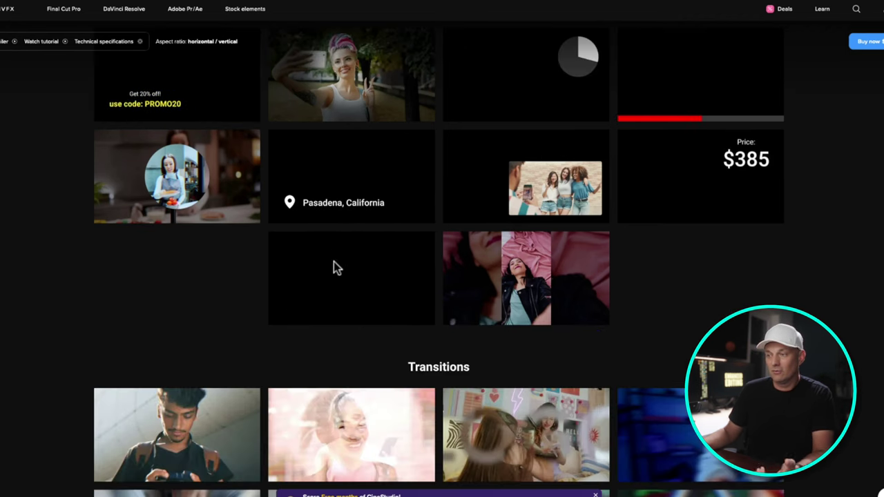
scroll(334, 263, "down", 1)
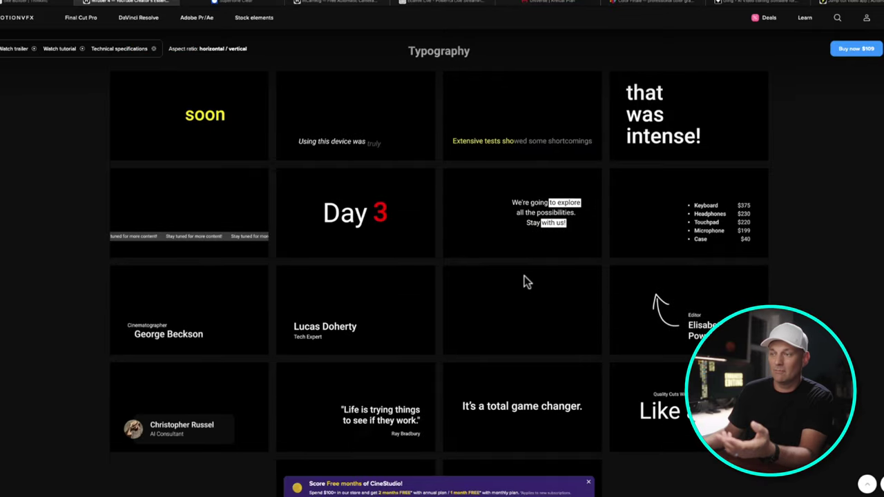
Step: Scroll through mTuber 4's Transitions, Logos and Camera Movements sections, then back up to Tools
scroll(524, 275, "down", 5)
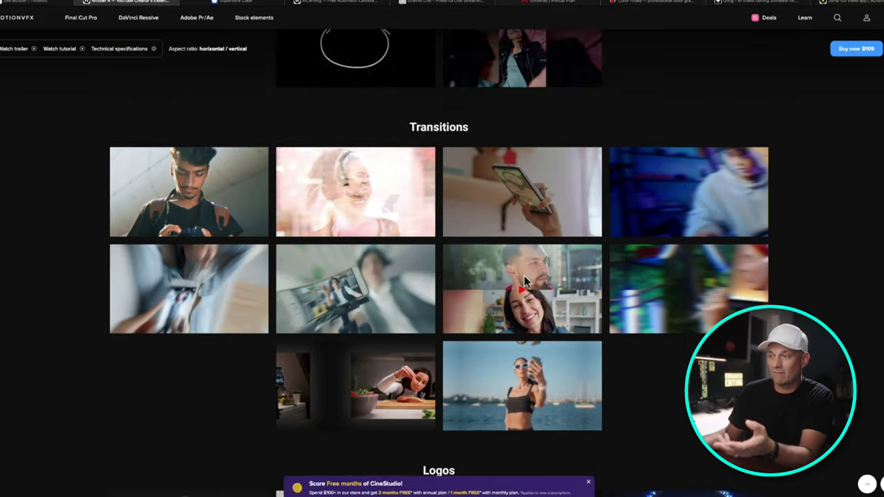
scroll(524, 276, "down", 5)
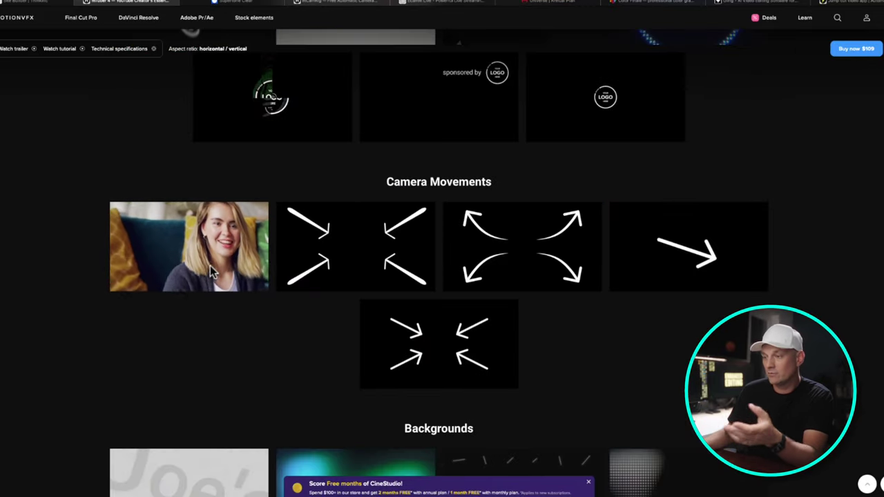
scroll(376, 311, "down", 3)
scroll(423, 316, "up", 7)
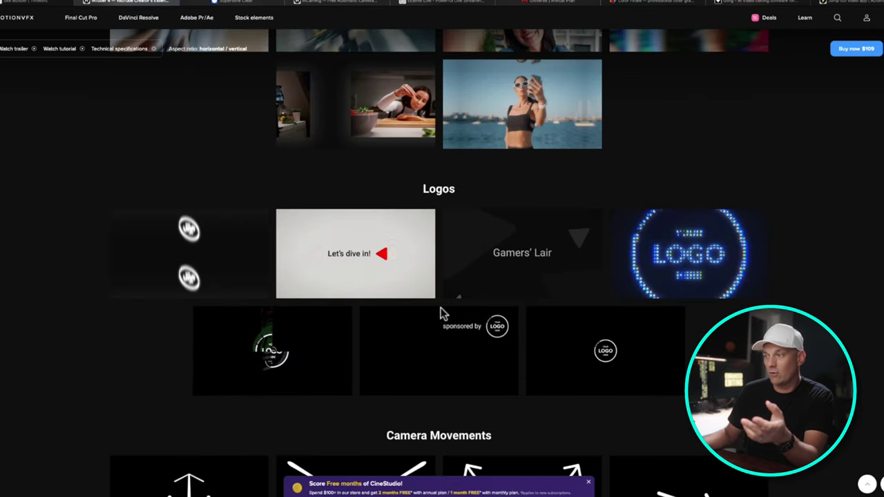
scroll(442, 314, "up", 3)
scroll(440, 311, "down", 8)
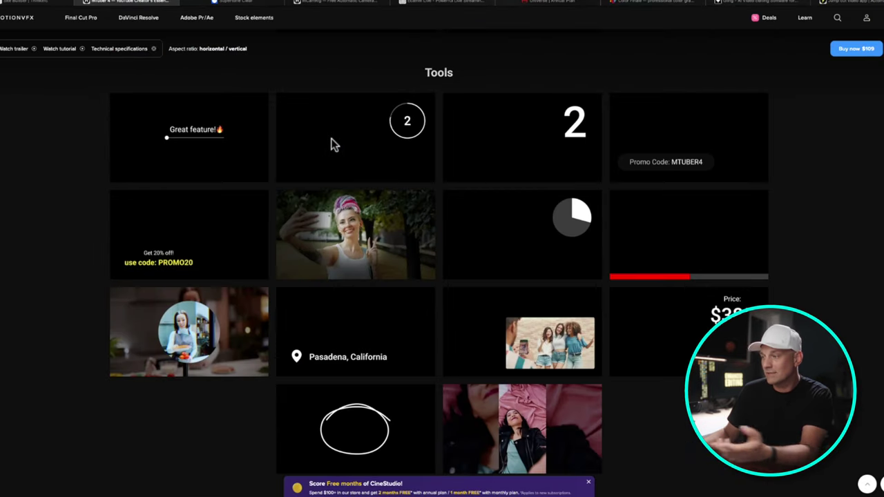
scroll(673, 157, "up", 6)
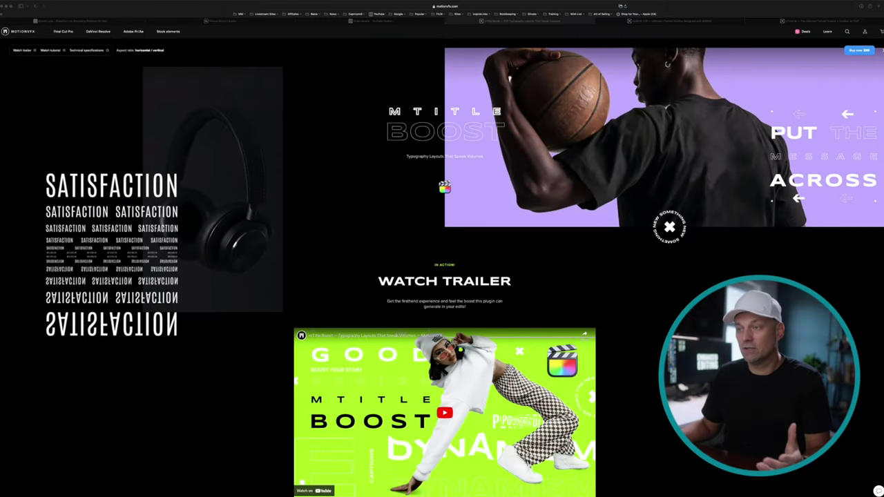
Step: Scroll down and back up the mTutorial product page
scroll(292, 153, "down", 10)
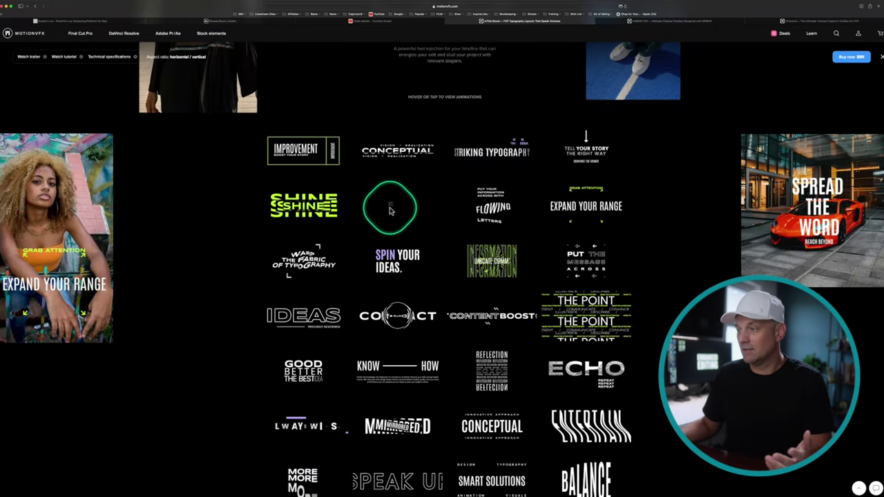
scroll(391, 207, "down", 5)
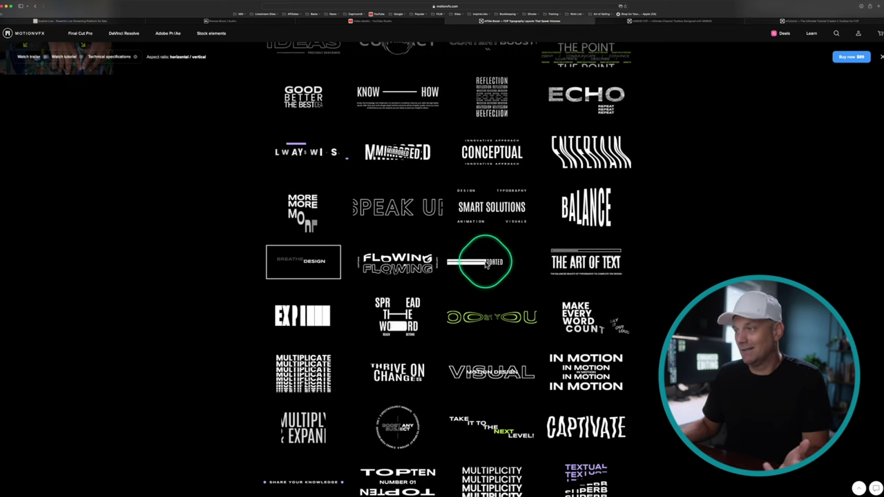
scroll(486, 264, "up", 3)
scroll(486, 264, "up", 3)
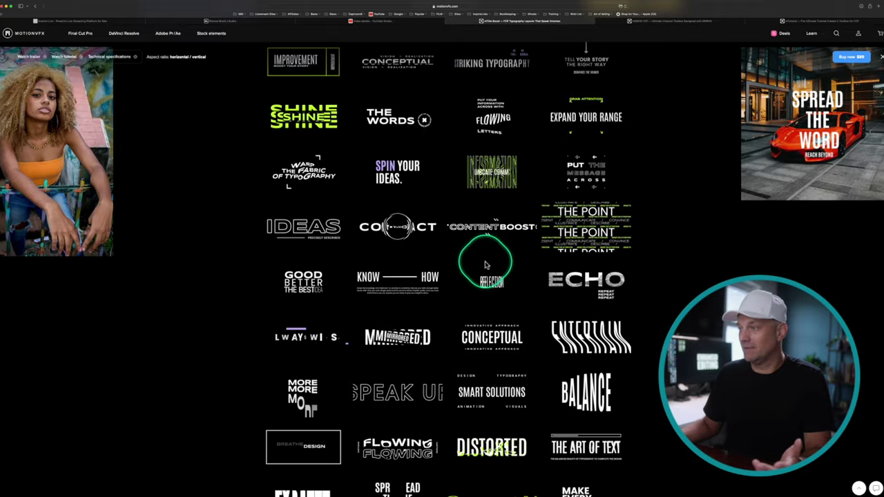
Step: Switch to the MKBHD toolbox page and scroll through it
key("ctrl+Tab")
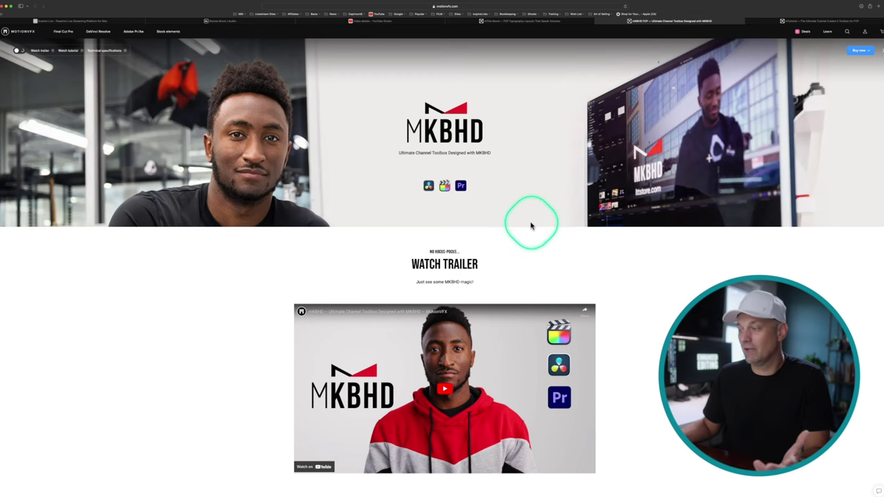
scroll(530, 226, "down", 10)
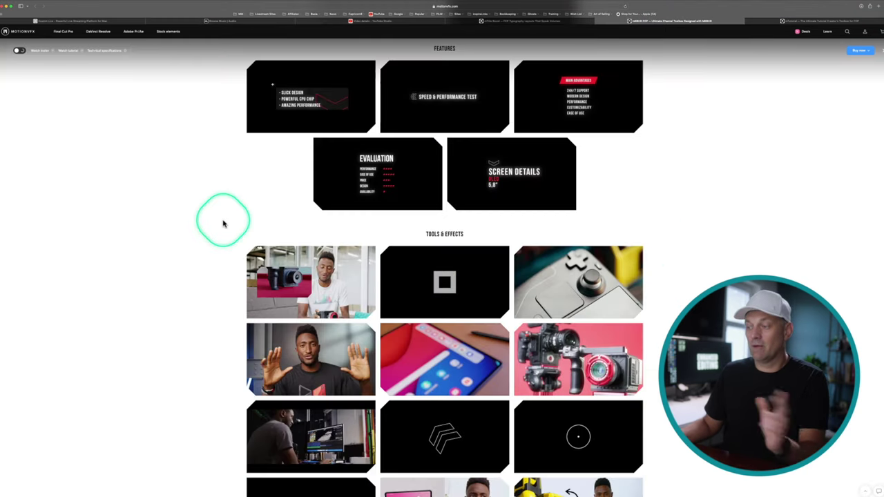
scroll(257, 256, "down", 2)
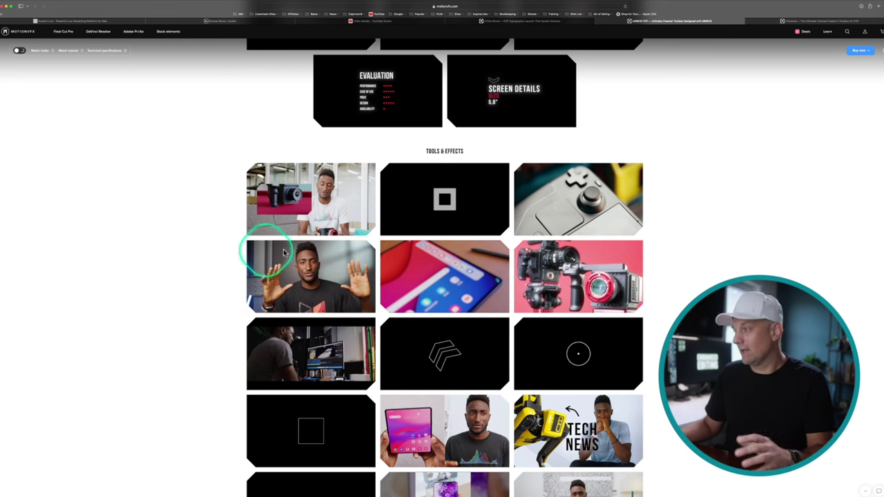
scroll(494, 250, "down", 5)
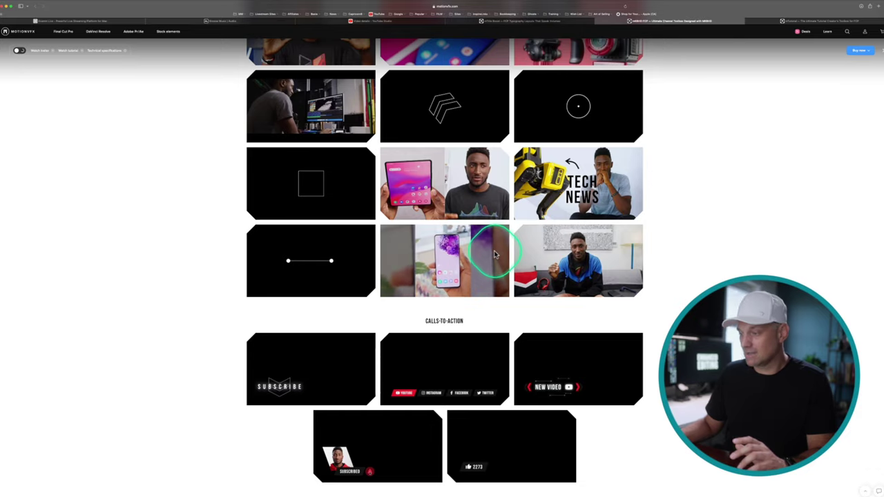
scroll(494, 250, "up", 5)
Step: Return to the mTutorial product page and scroll down it
left_click(788, 21)
scroll(525, 173, "down", 2)
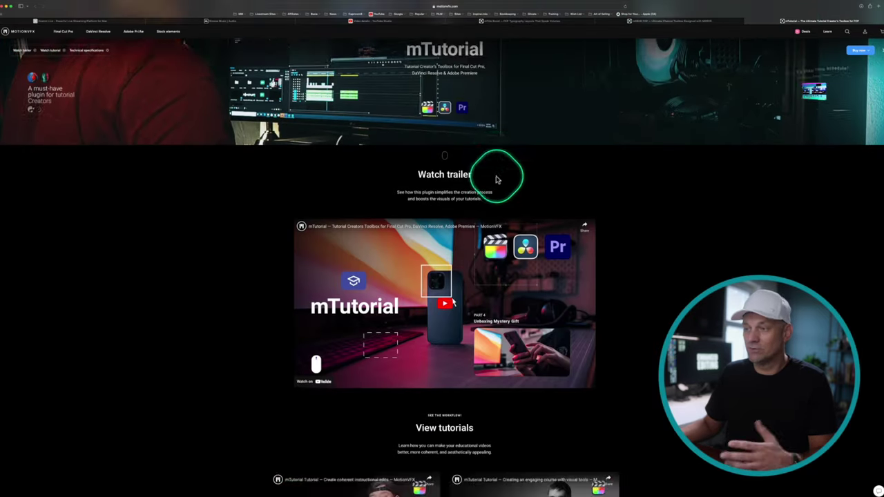
scroll(495, 180, "down", 8)
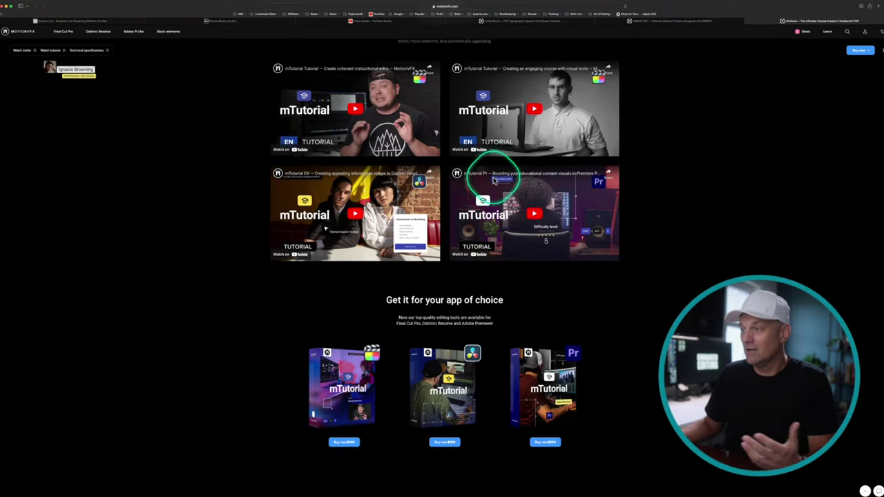
scroll(499, 207, "down", 10)
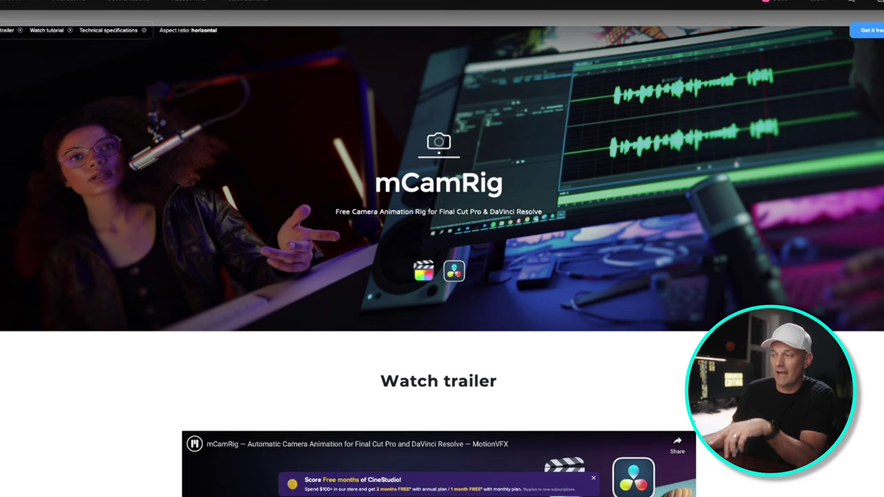
Step: Scroll down the mCamRig page toward the Watch trailer section
scroll(296, 19, "down", 3)
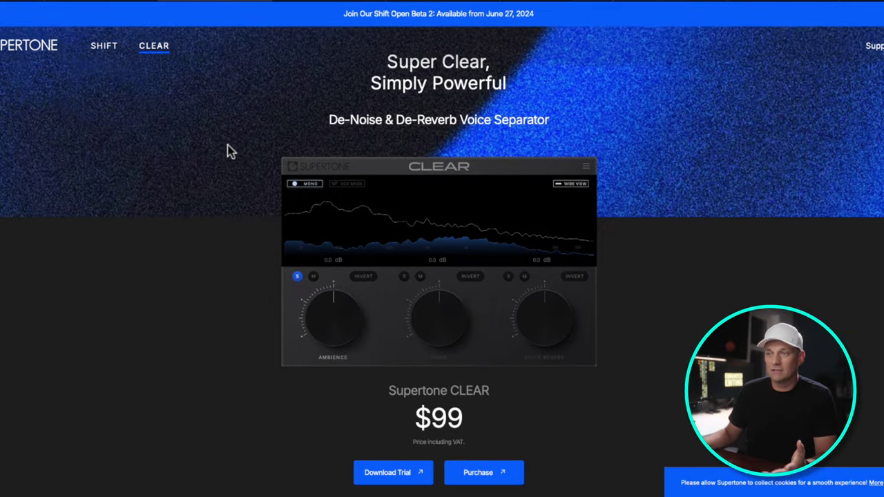
Step: Scroll back up the Supertone CLEAR de-noise and de-reverb page
scroll(230, 152, "up", 2)
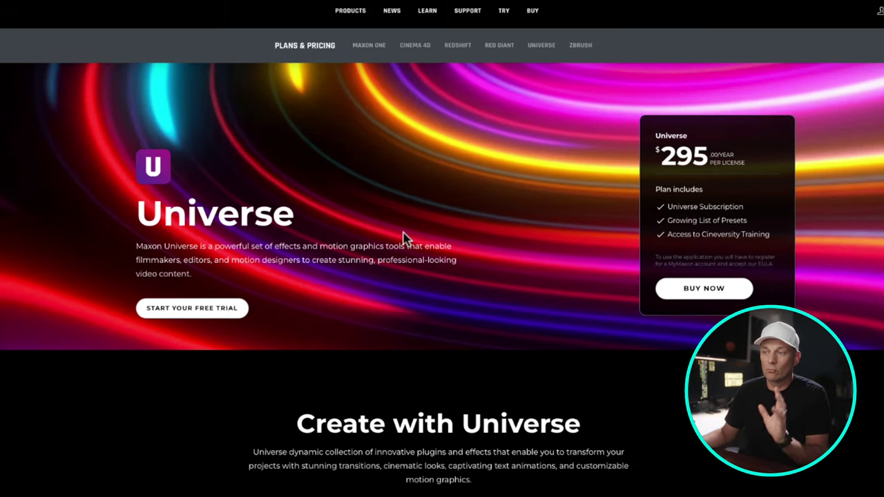
Step: Scroll up and down the Red Giant Universe effects catalogue
scroll(414, 228, "down", 5)
scroll(171, 287, "down", 6)
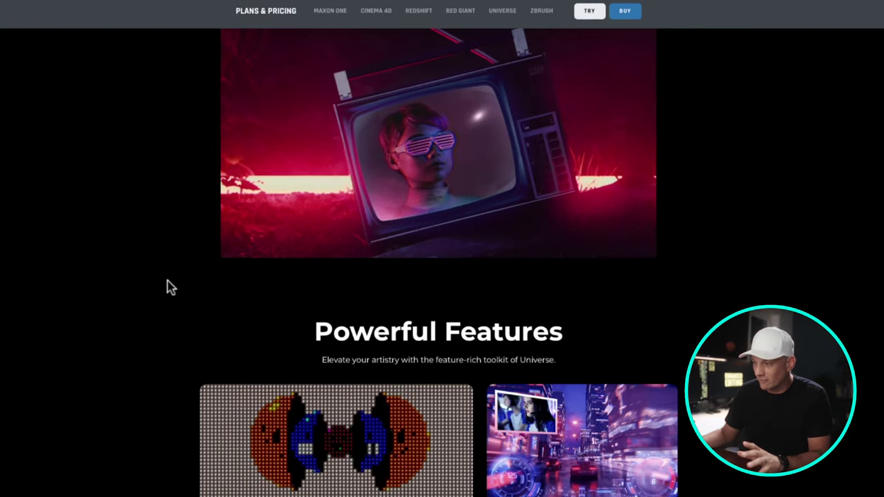
scroll(141, 293, "up", 1)
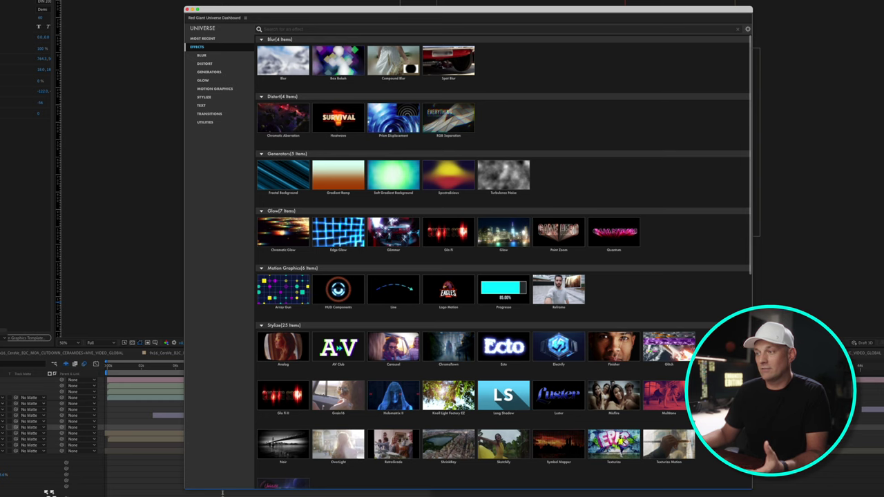
scroll(393, 124, "down", 3)
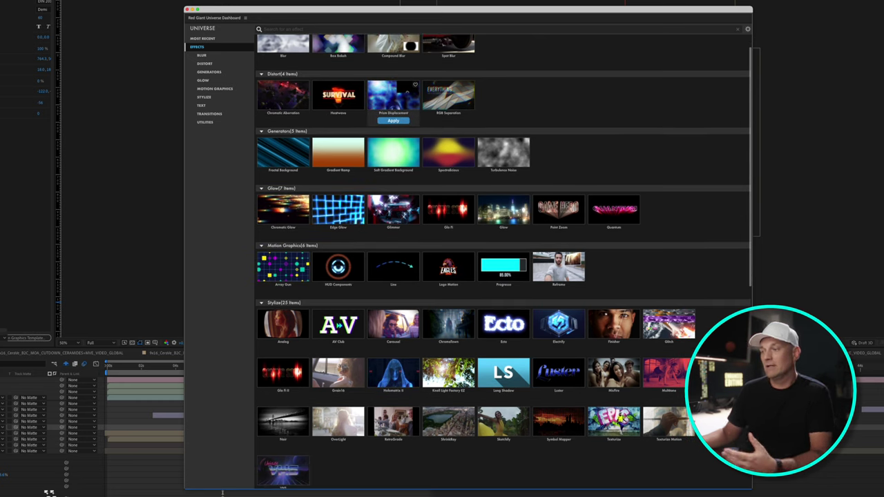
scroll(393, 139, "down", 10)
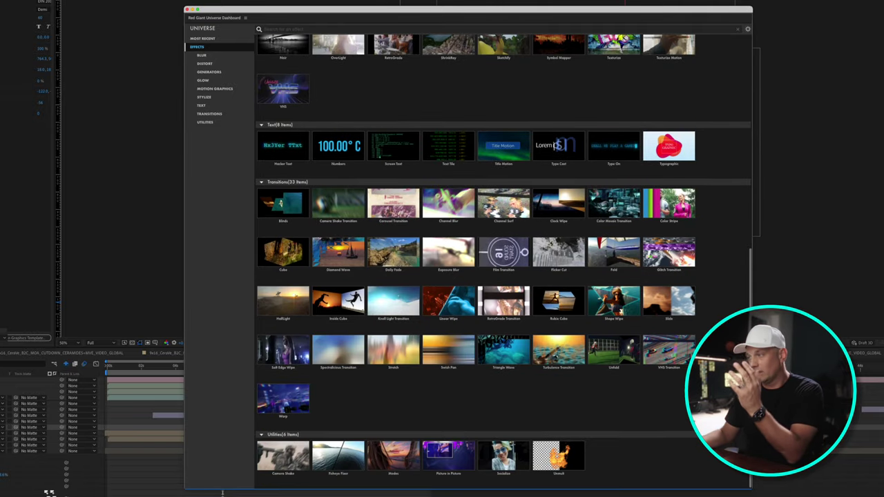
scroll(503, 208, "up", 8)
Step: Open Progresso, browse its Arc, Linear Bar and Linear Sequence presets, then return to the catalogue
left_click(503, 149)
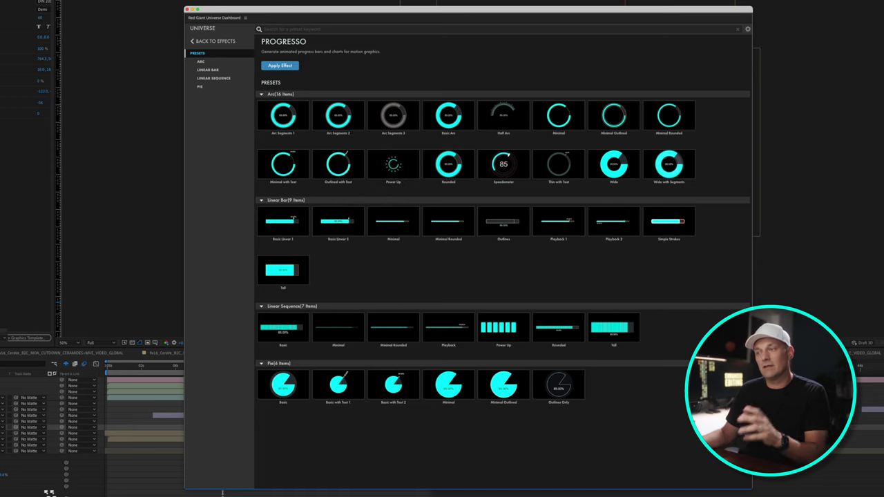
left_click(200, 61)
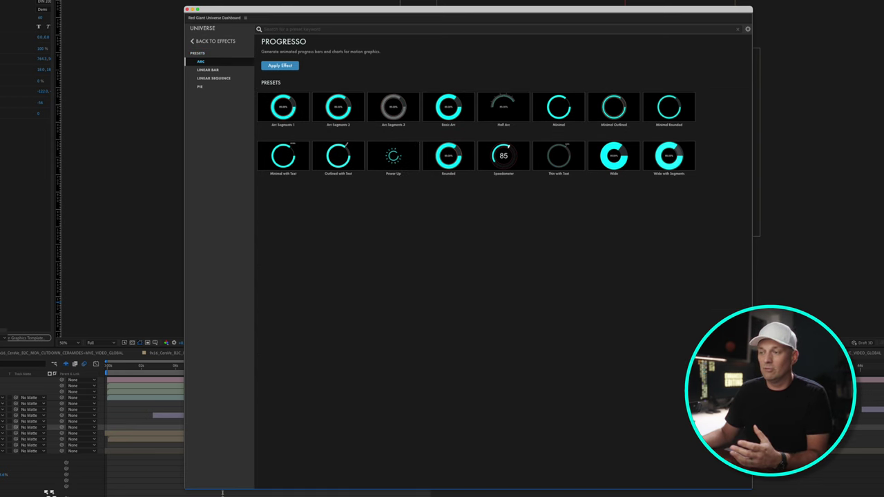
key("Down")
key("Down")
key("Home")
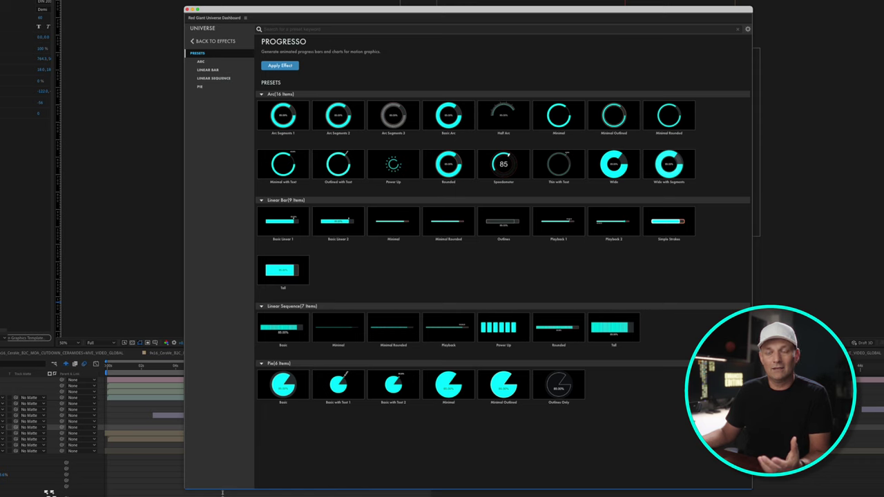
key("Left")
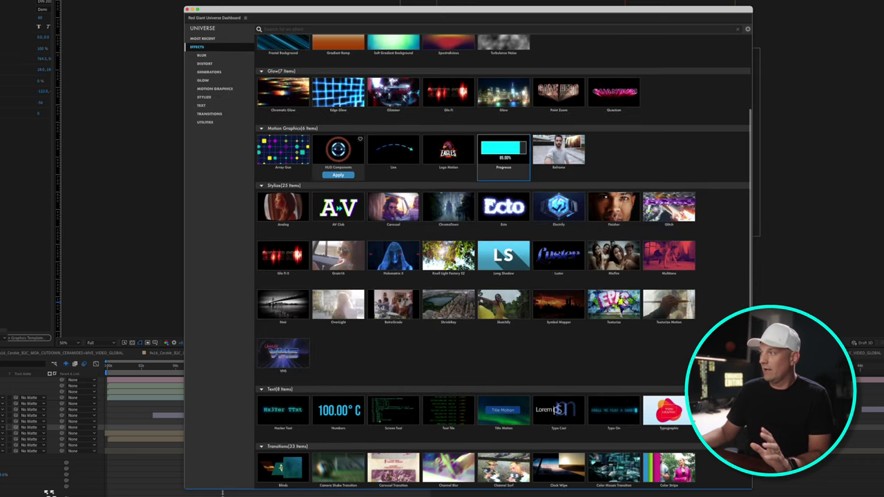
key("Return")
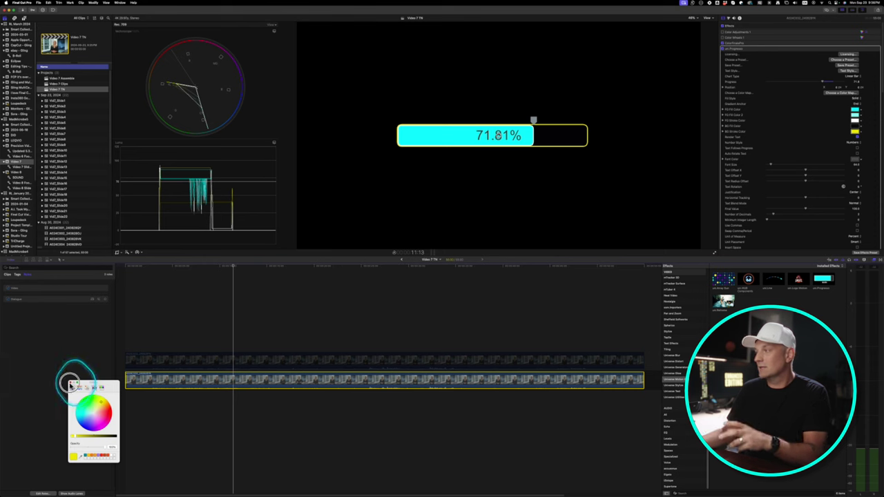
Step: Apply the Arc Segments 1 preset to the Progresso bar from the inspector's preset chooser
left_click(71, 382)
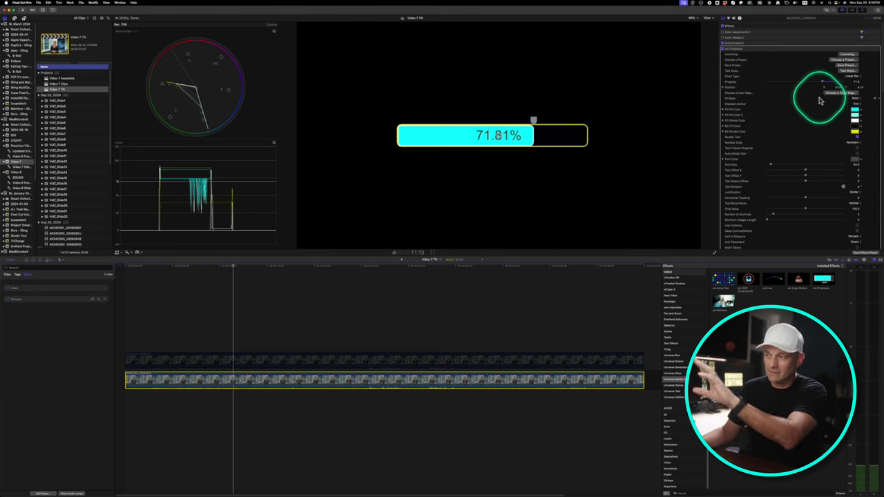
left_click(840, 63)
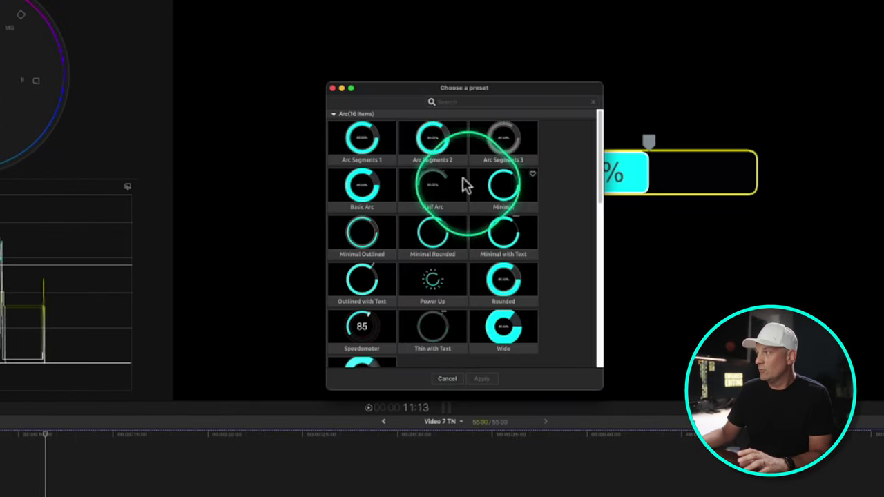
left_click(362, 142)
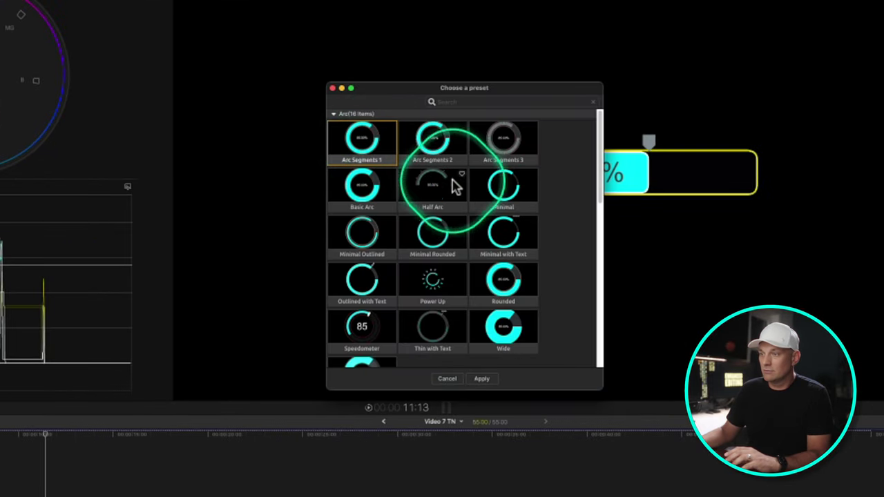
left_click(483, 380)
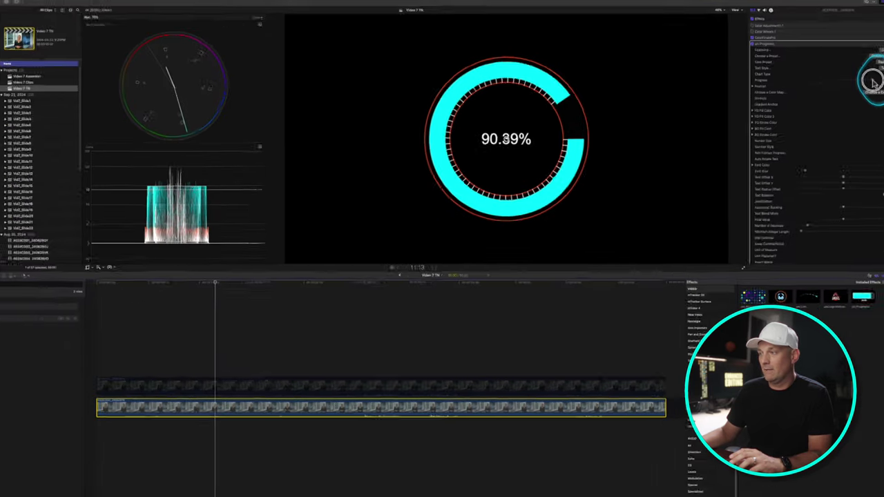
left_click(883, 58)
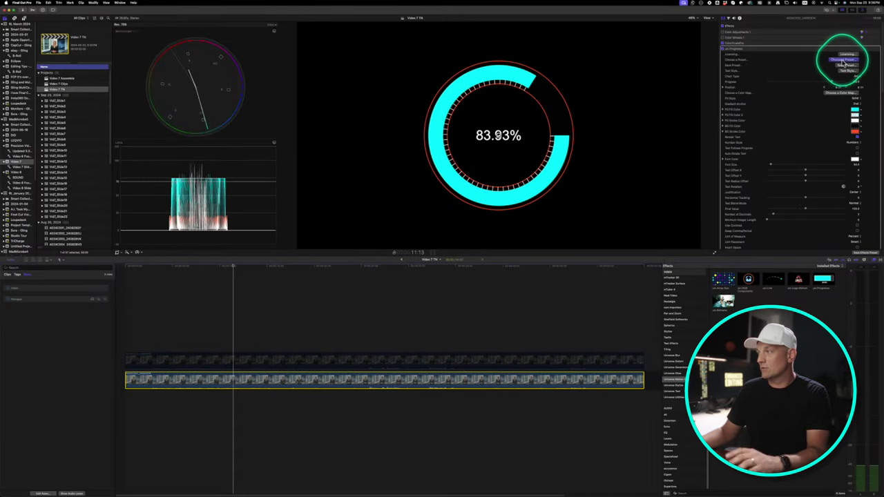
left_click(843, 61)
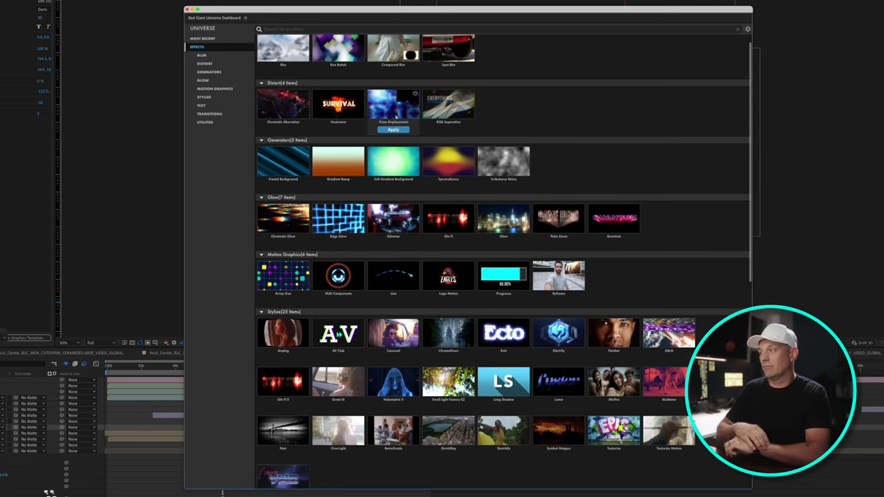
Step: Scroll the Universe Dashboard catalogue down to Stylize, Text and Transitions
scroll(393, 114, "down", 5)
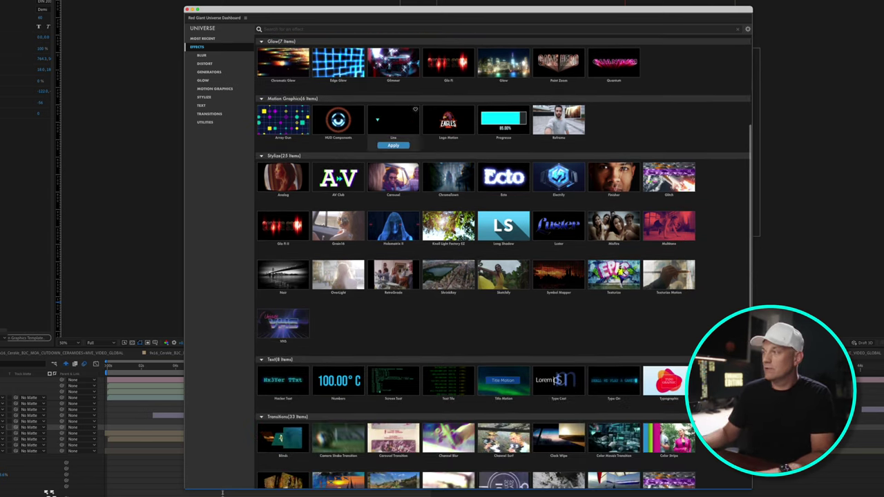
scroll(394, 121, "down", 7)
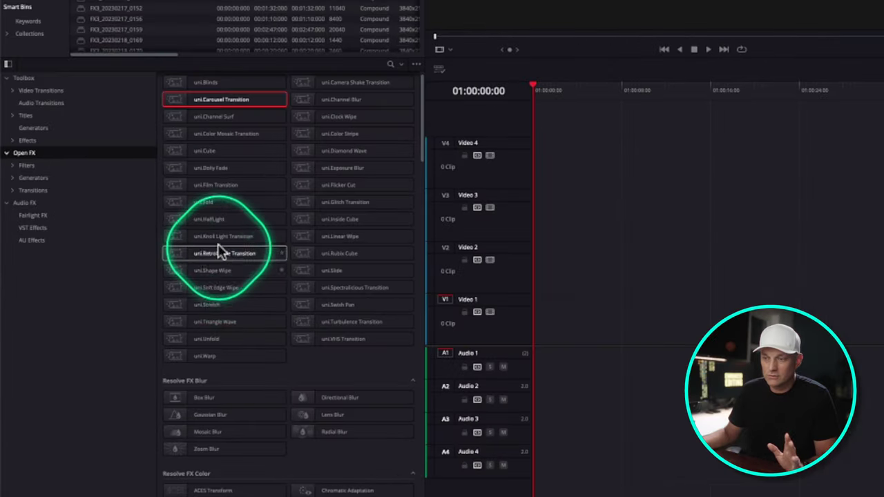
Step: Scroll up the Universe transitions list in Resolve's Open FX library
scroll(186, 298, "up", 1)
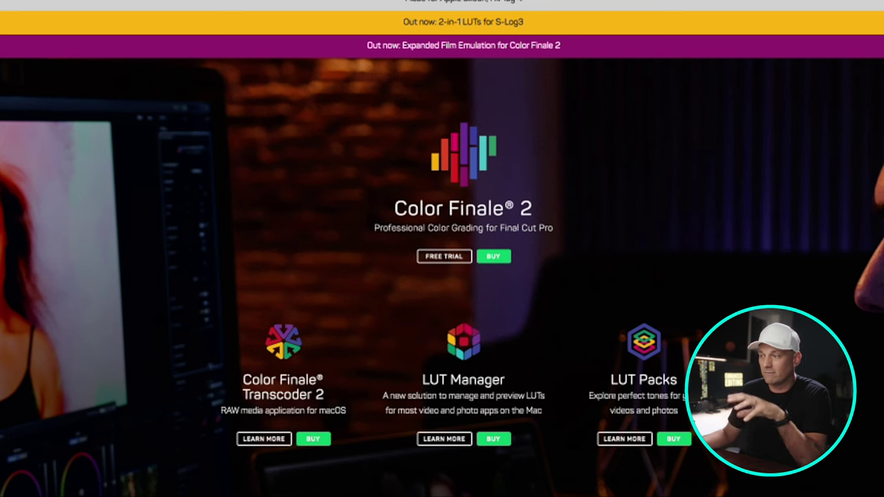
Step: Scroll the Color Finale 2 page down to its tutorials section
scroll(442, 248, "down", 12)
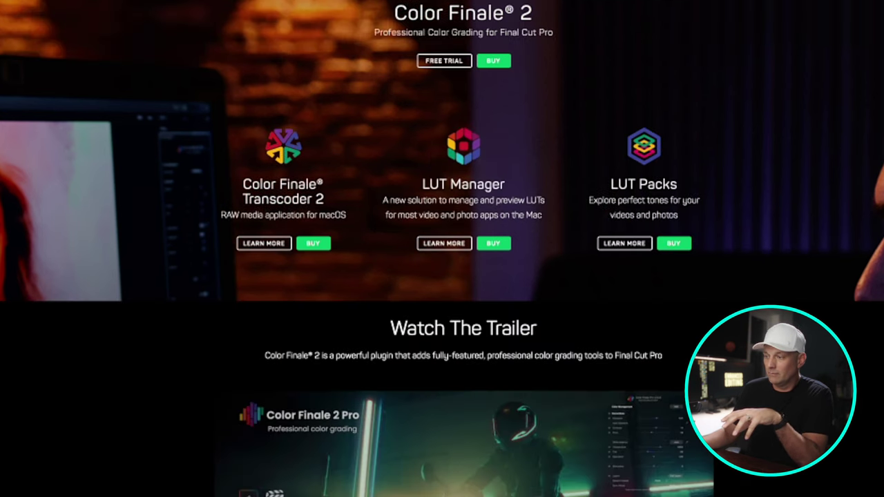
scroll(442, 248, "down", 3)
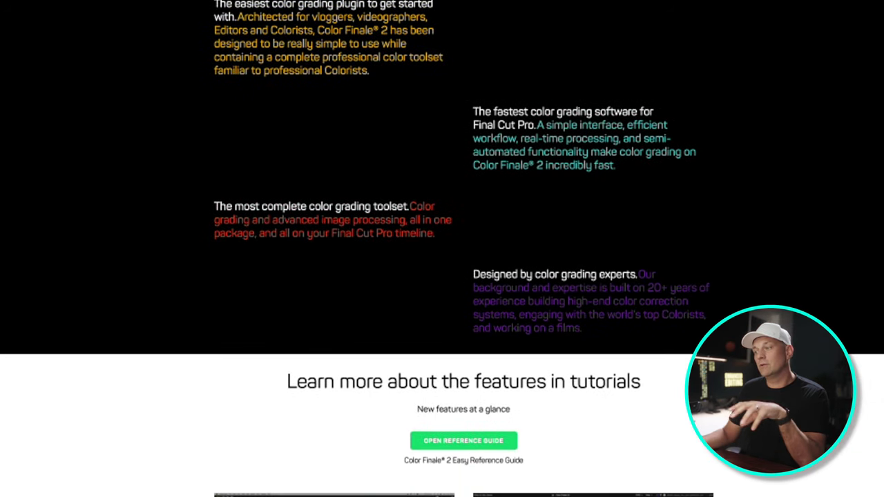
scroll(442, 249, "down", 10)
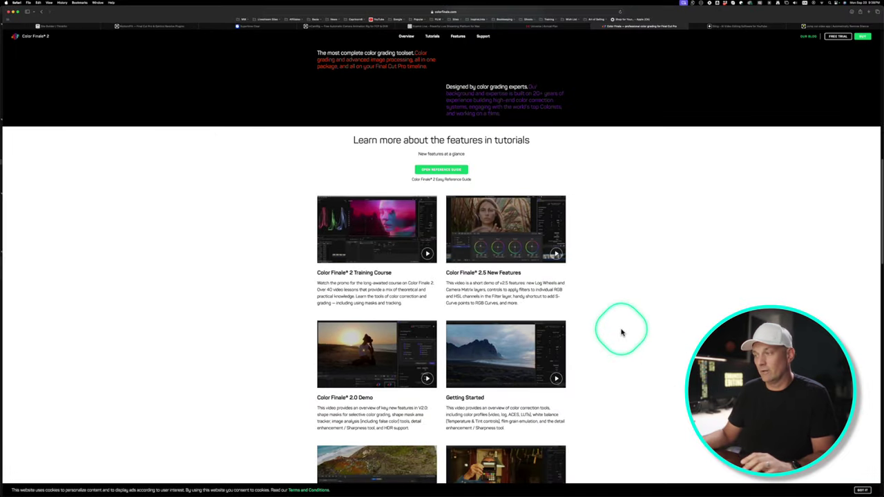
scroll(620, 332, "down", 3)
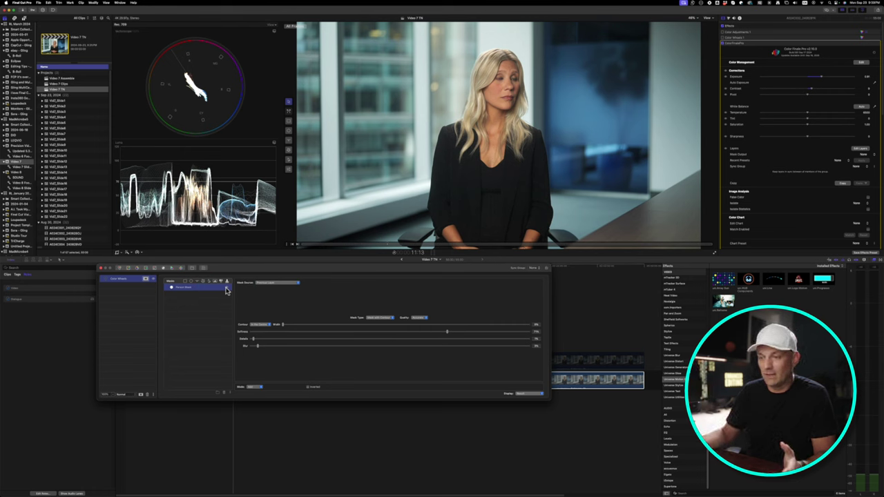
Step: Lift the Color Wheels shadows to wash out the masked woman, then preview a Color Finale mask output
left_click(146, 280)
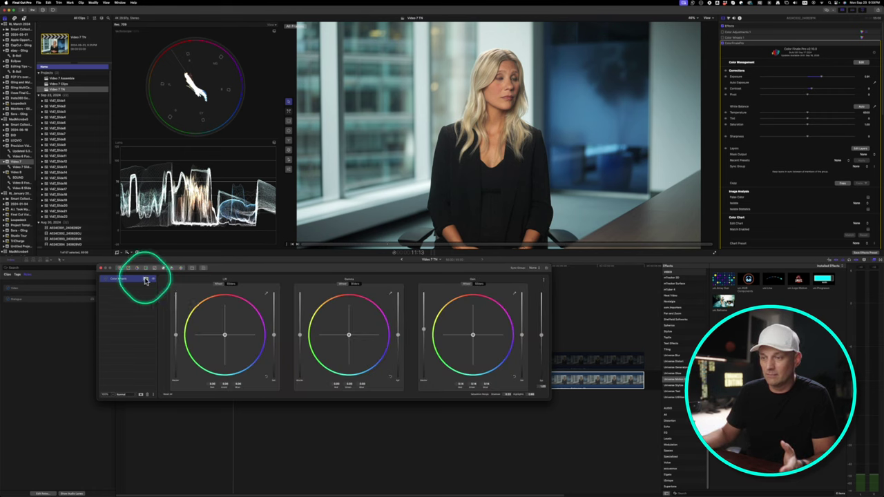
left_click_drag(224, 335, 181, 333)
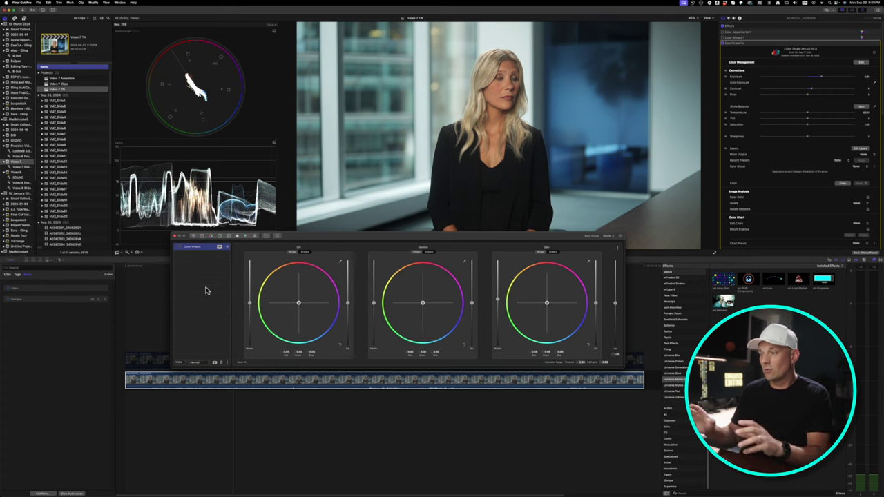
left_click_drag(315, 237, 313, 234)
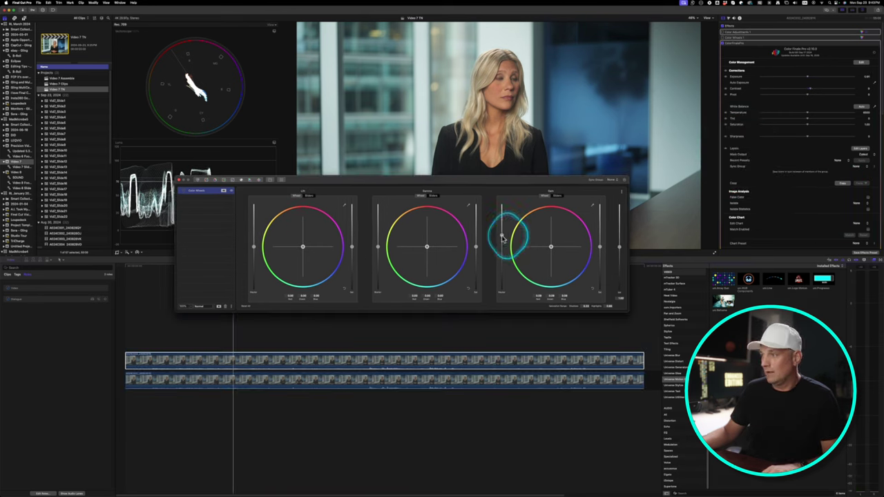
left_click(860, 155)
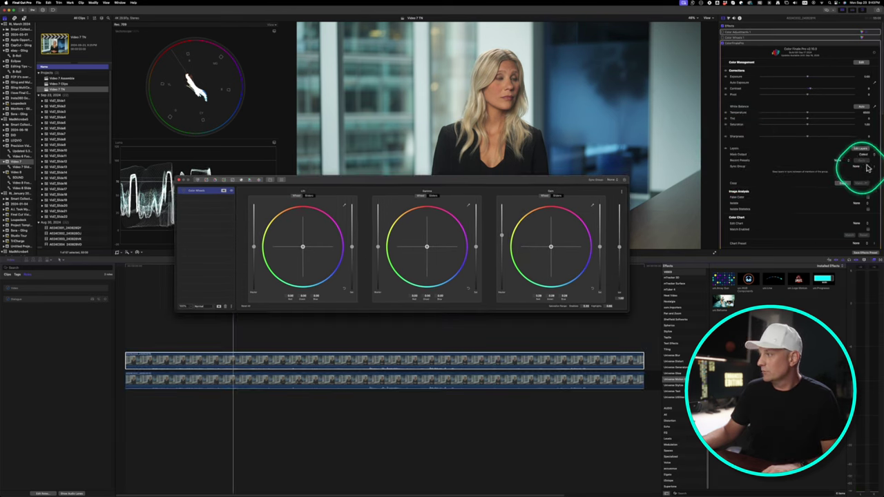
left_click(864, 156)
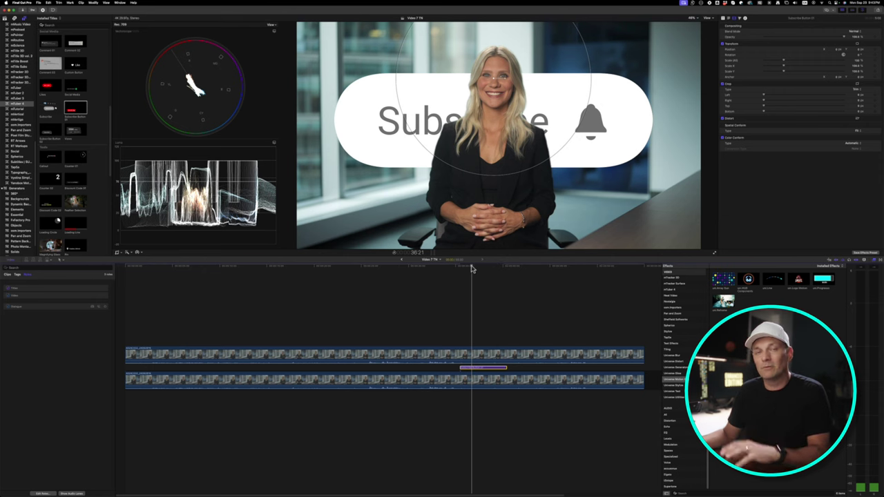
Step: Move the playhead back to replay the Subscribe title, then select the lower interview clip
left_click(471, 268)
left_click(432, 312)
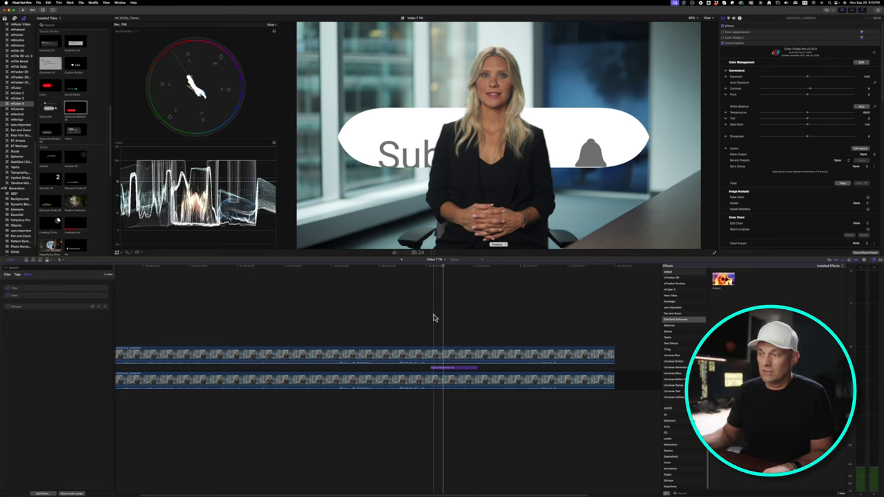
left_click(434, 312)
left_click(438, 355)
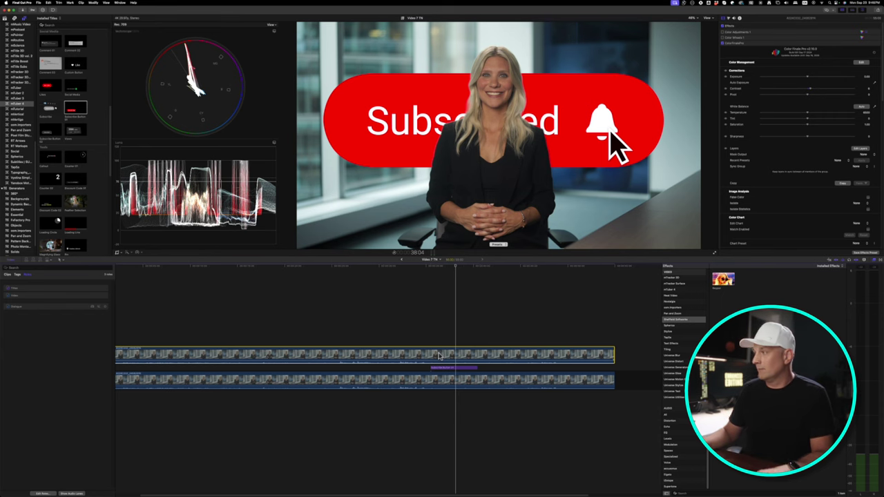
left_click(755, 214)
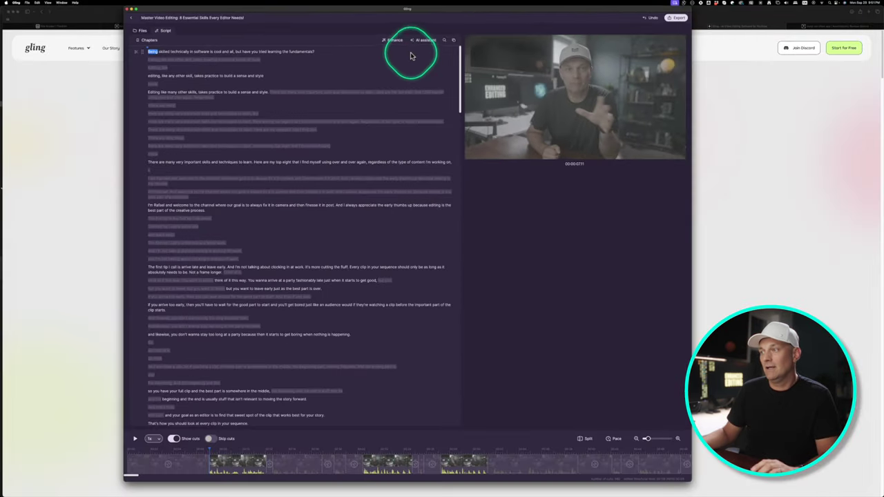
Step: Review Gling's export formats, then show the AI assistant options for titles and chapters
left_click(676, 18)
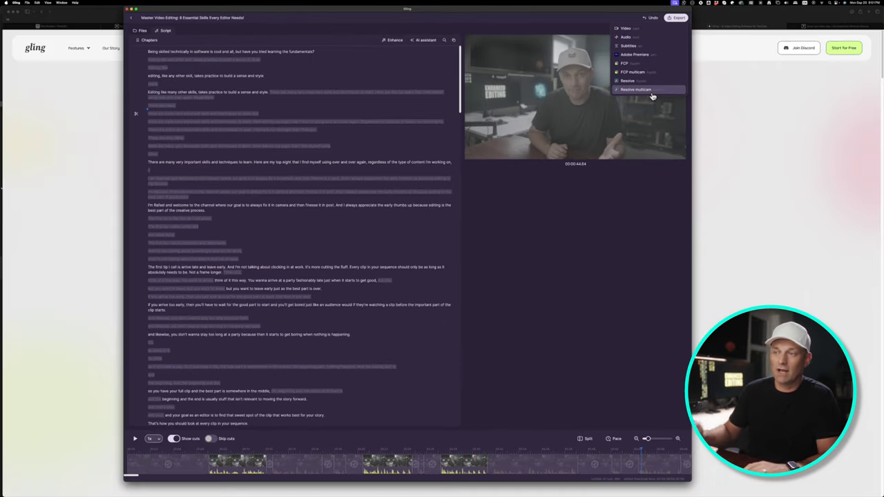
left_click(370, 184)
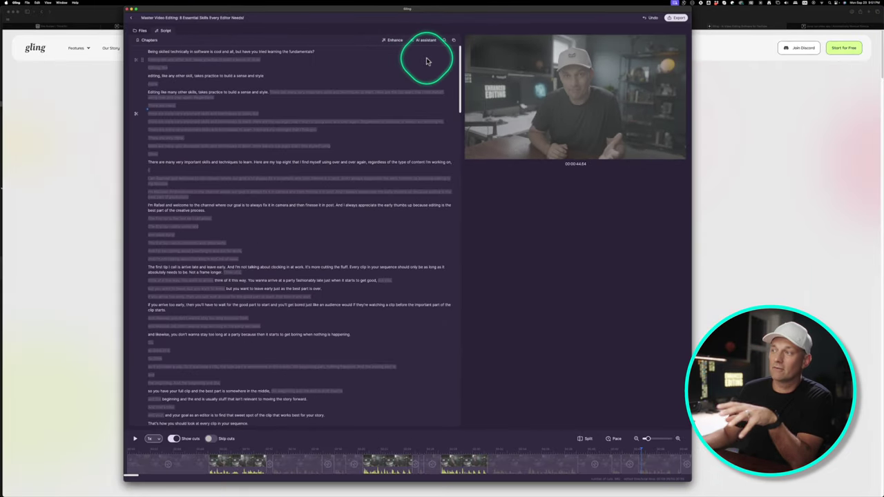
left_click(425, 40)
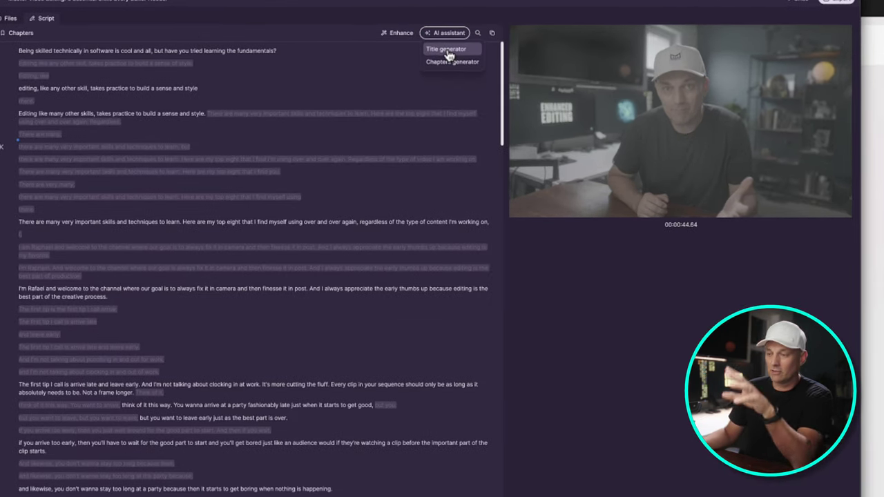
Step: Generate AI title suggestions, shifting the tone toward Extra clickbait then Engaging, and close the window
left_click(447, 56)
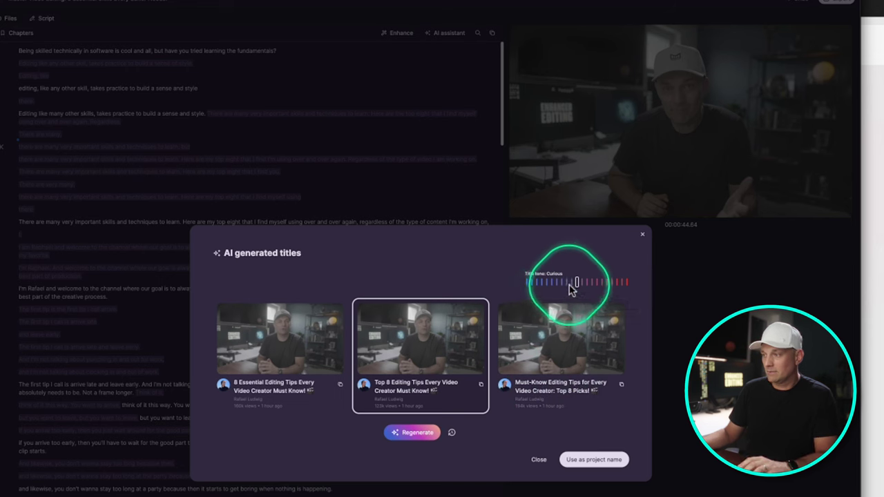
left_click_drag(577, 282, 512, 280)
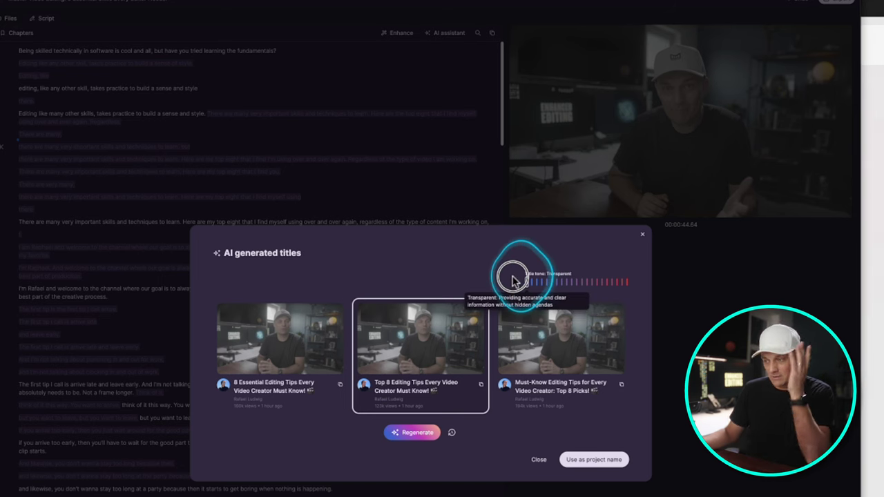
left_click_drag(513, 280, 552, 290)
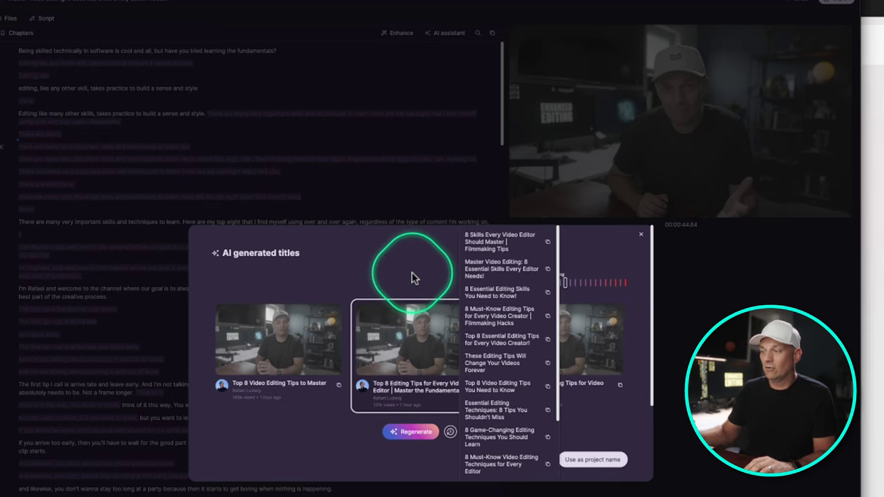
left_click(380, 263)
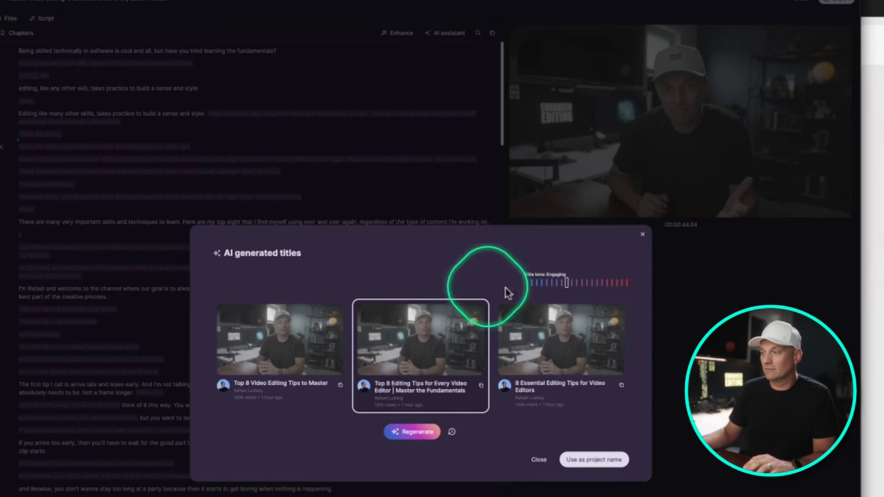
left_click(641, 235)
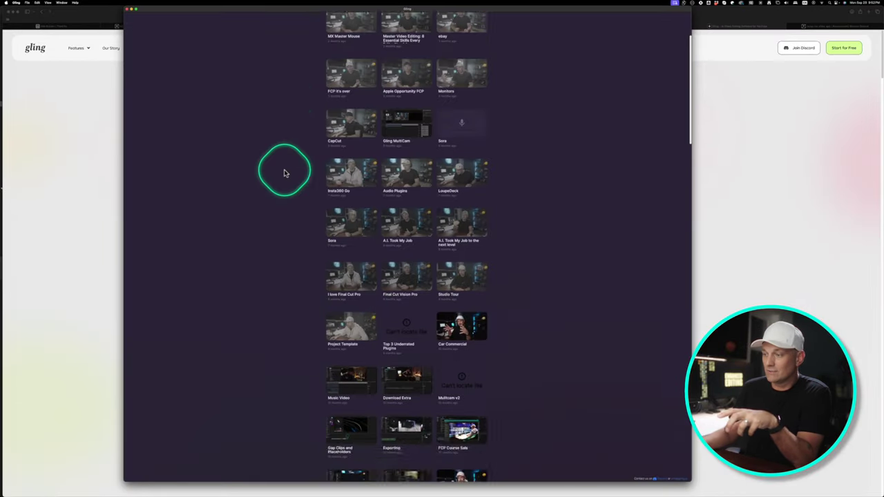
Step: Scroll the Gling project library, close Gling, and switch to the TimeBolt tab in Safari
scroll(283, 172, "down", 10)
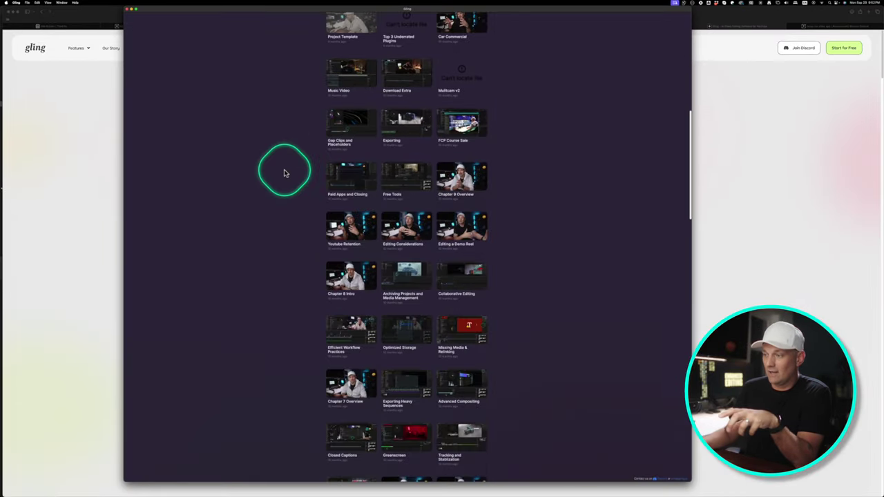
scroll(284, 173, "down", 10)
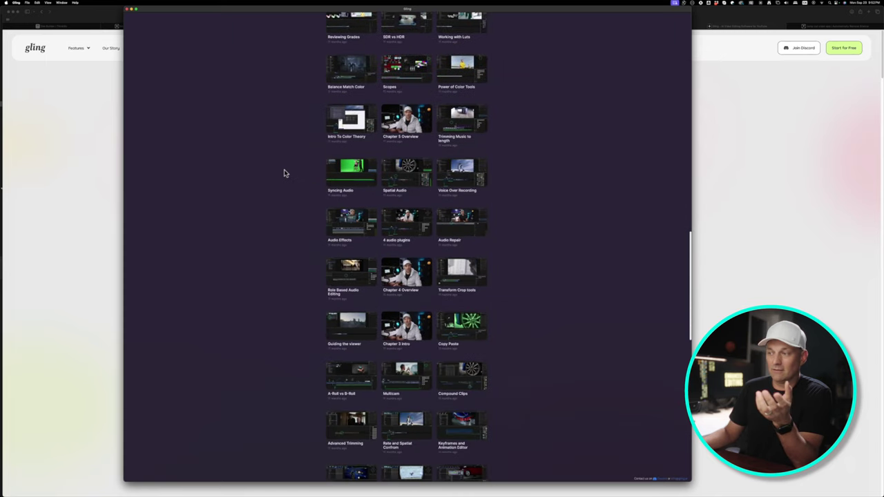
scroll(284, 172, "down", 10)
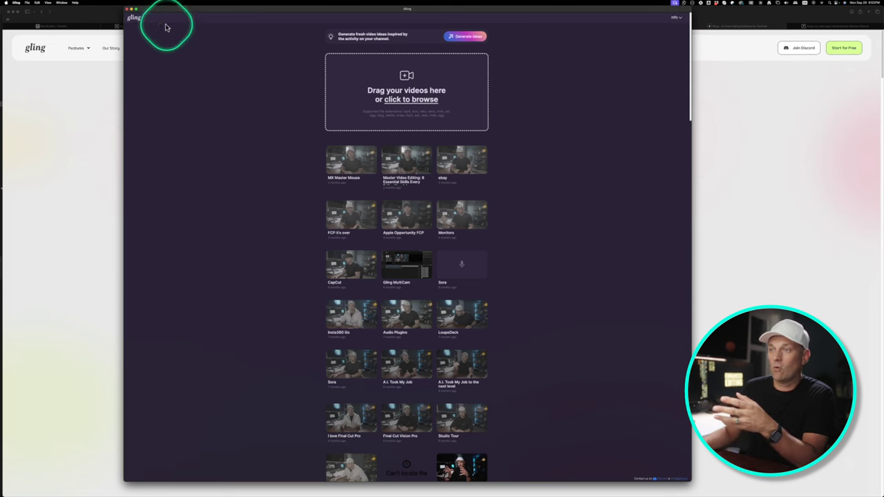
left_click(127, 9)
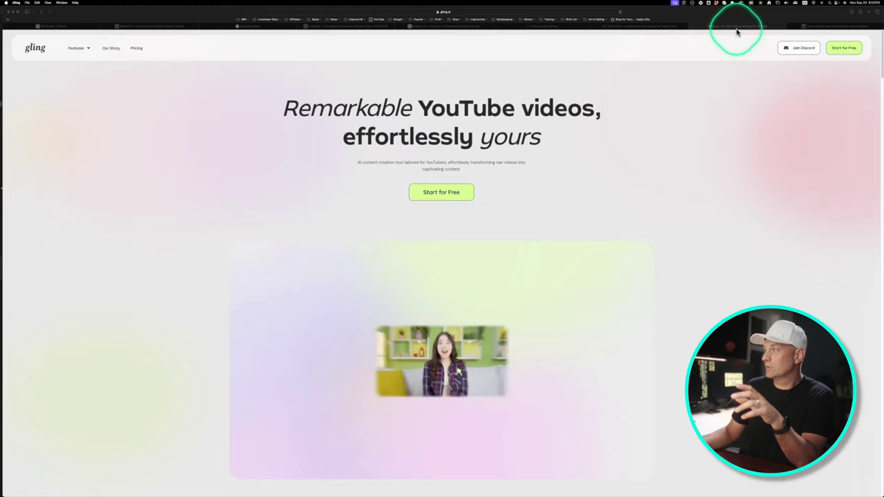
left_click(820, 27)
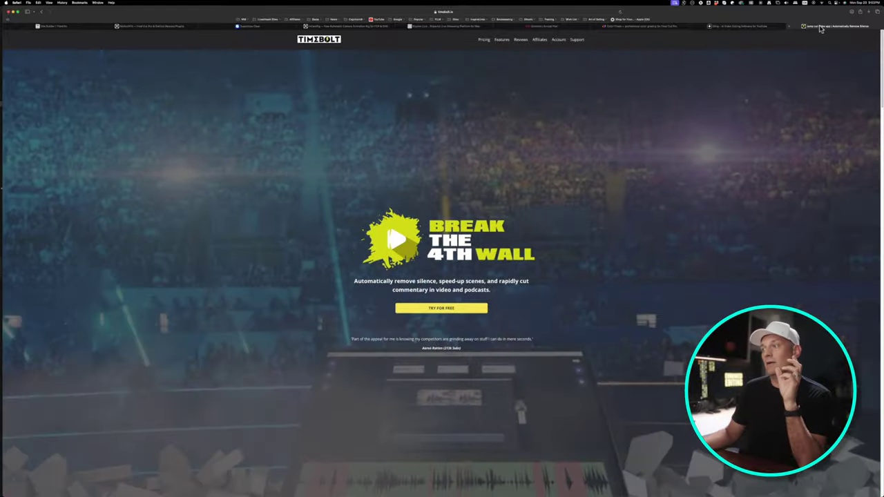
scroll(603, 161, "down", 10)
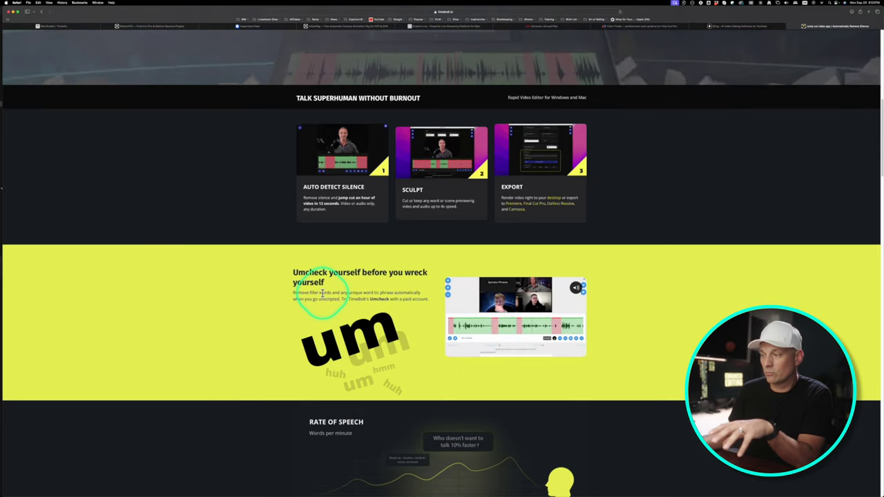
scroll(321, 293, "down", 5)
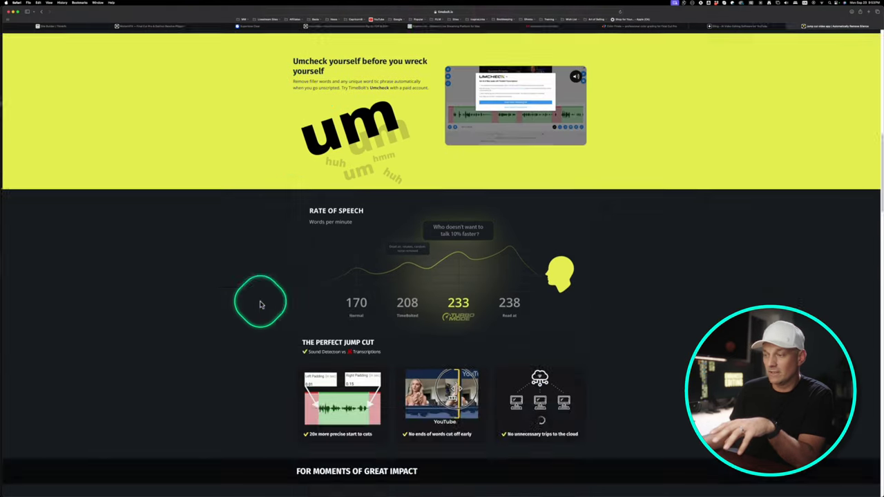
scroll(260, 305, "up", 15)
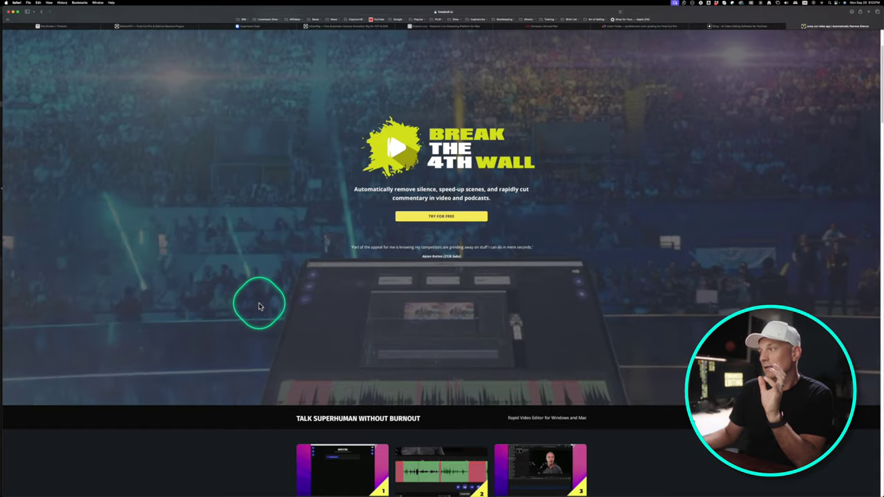
scroll(260, 307, "up", 1)
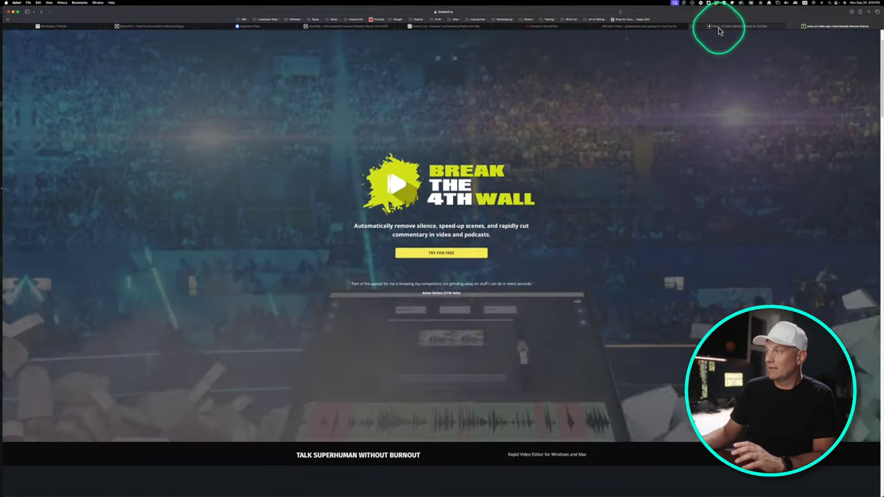
left_click(718, 26)
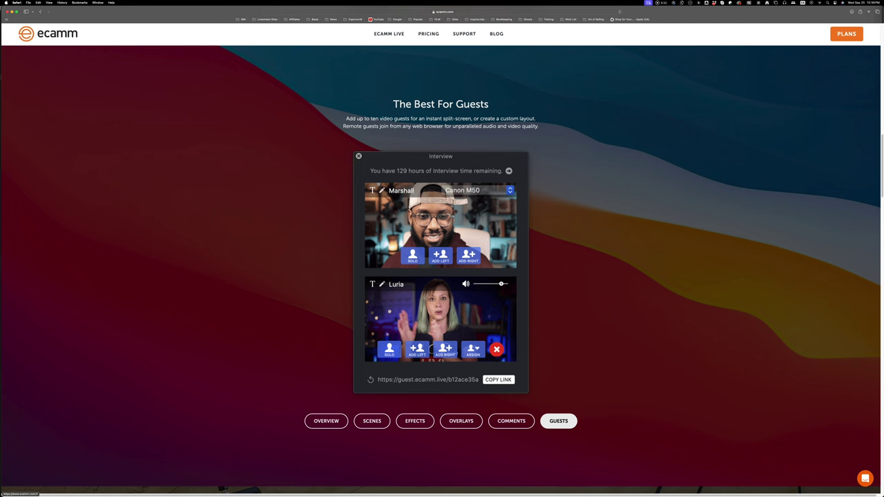
Step: Scroll the Ecamm Live page down to its supported inputs, such as DSLR via USB
scroll(442, 277, "down", 5)
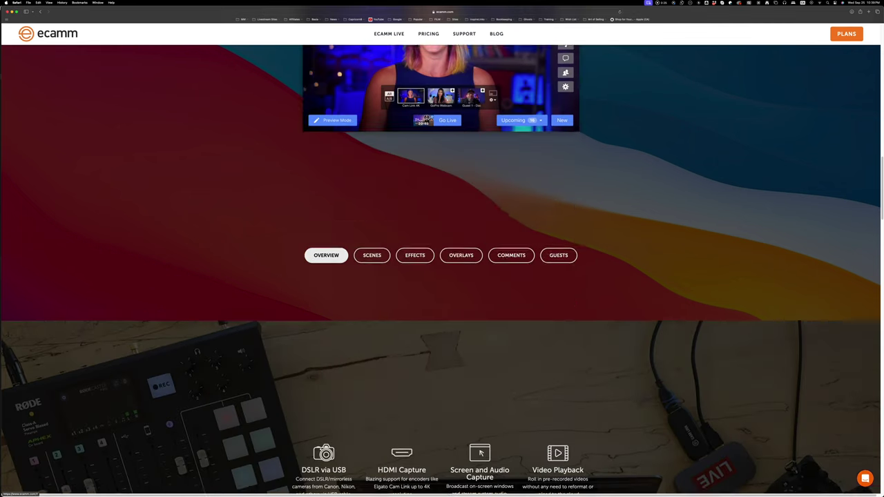
scroll(443, 277, "down", 2)
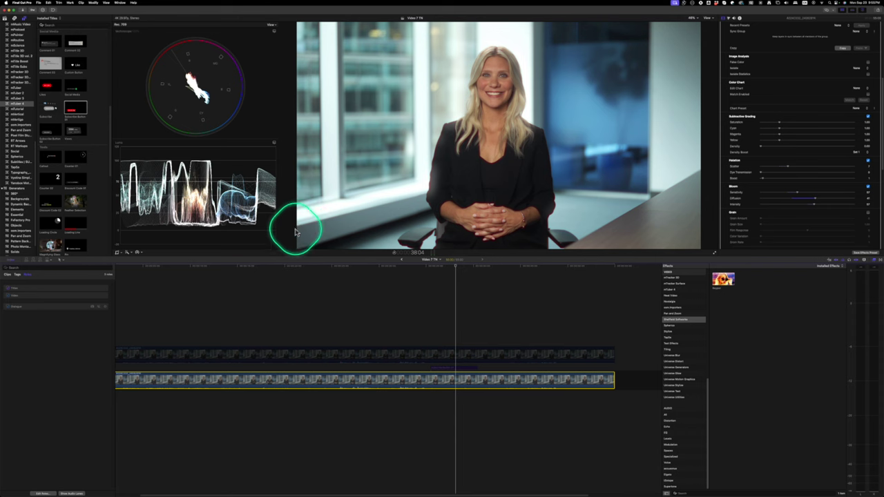
Step: Enable Window > A/V Output for a clean viewer feed, then switch between Final Cut Pro and DaVinci Resolve
left_click(120, 3)
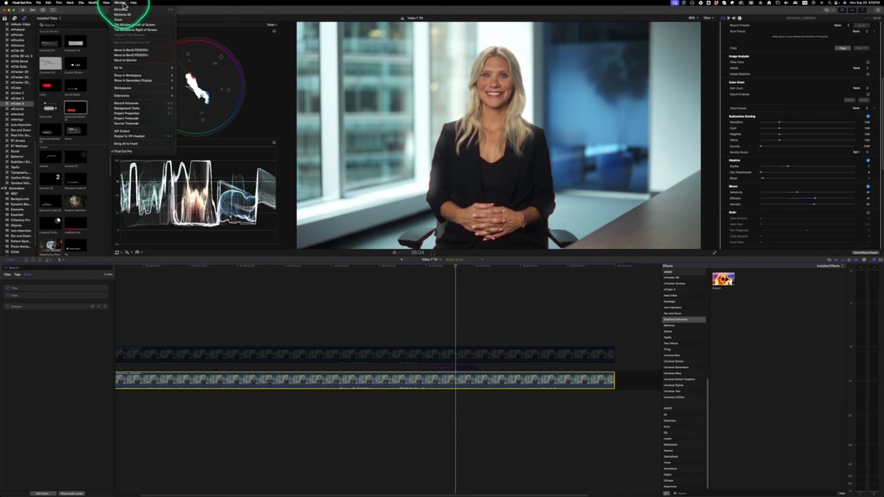
left_click(127, 132)
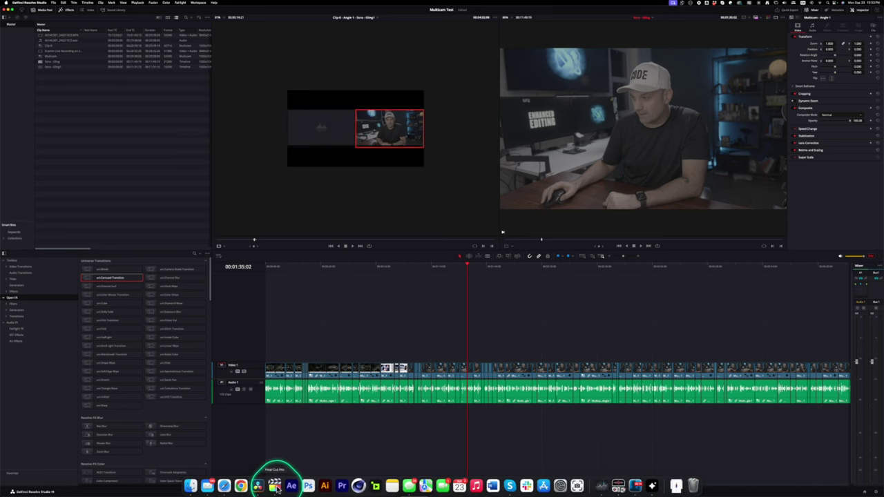
left_click(274, 487)
left_click(256, 487)
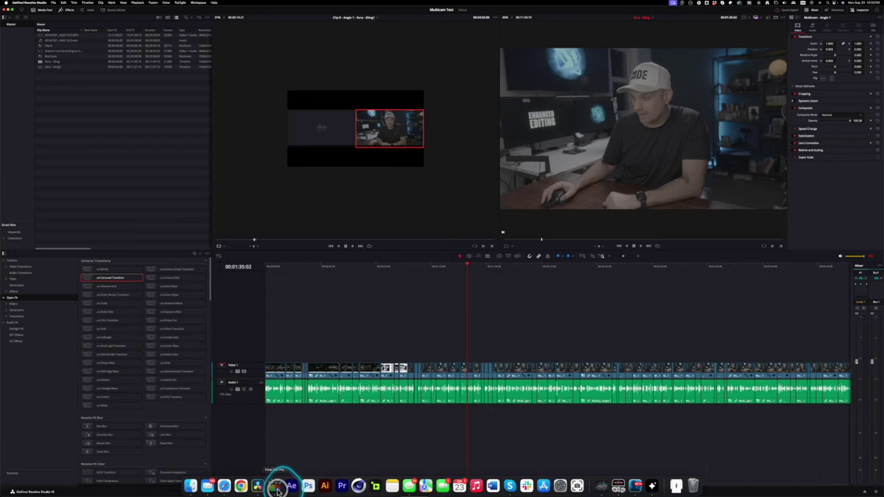
left_click(276, 487)
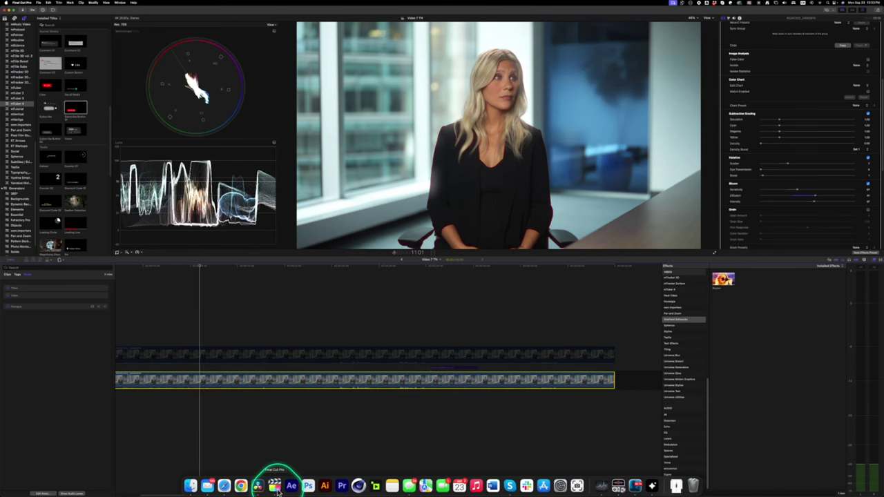